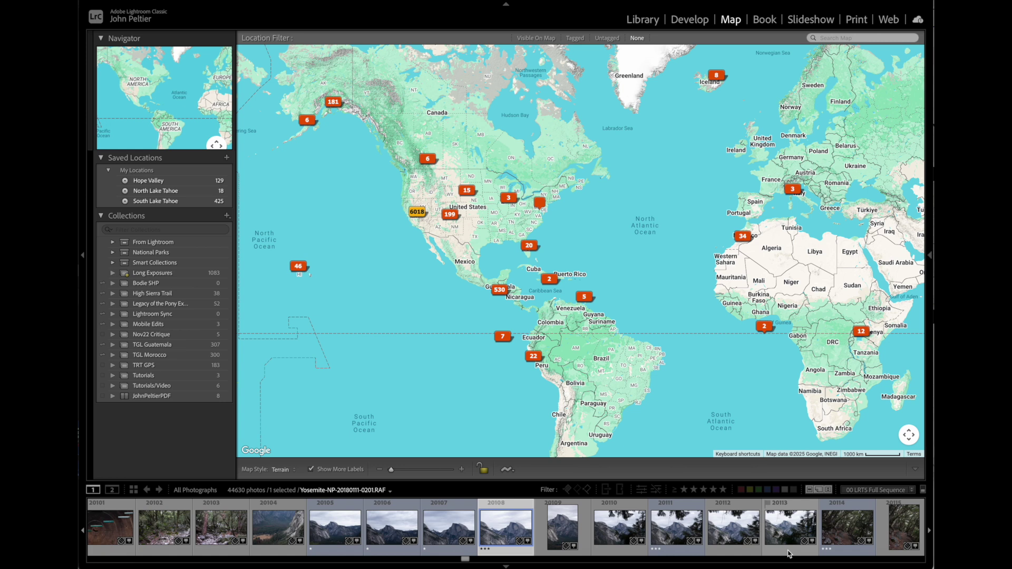
# Pick photo 24090 from the Morocco marker and zoom the map in on its location
pyautogui.click(743, 237)
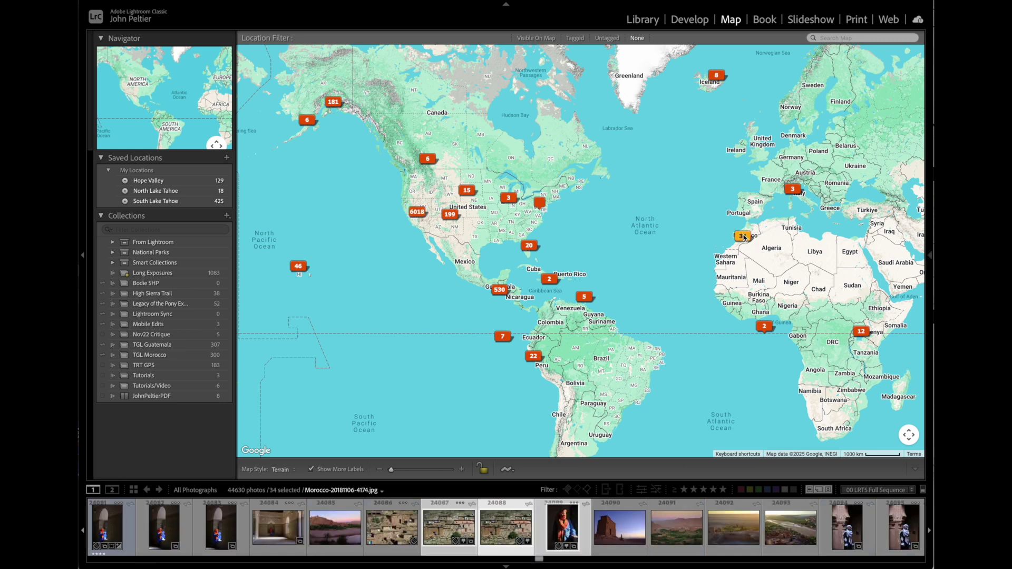
pyautogui.click(621, 531)
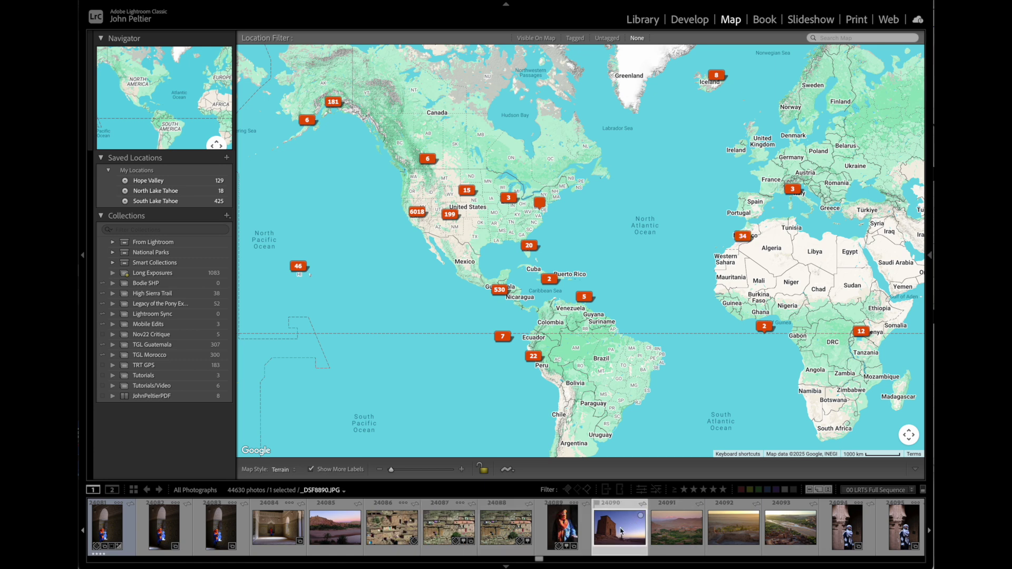
pyautogui.doubleClick(742, 252)
pyautogui.scroll(5, 743, 252)
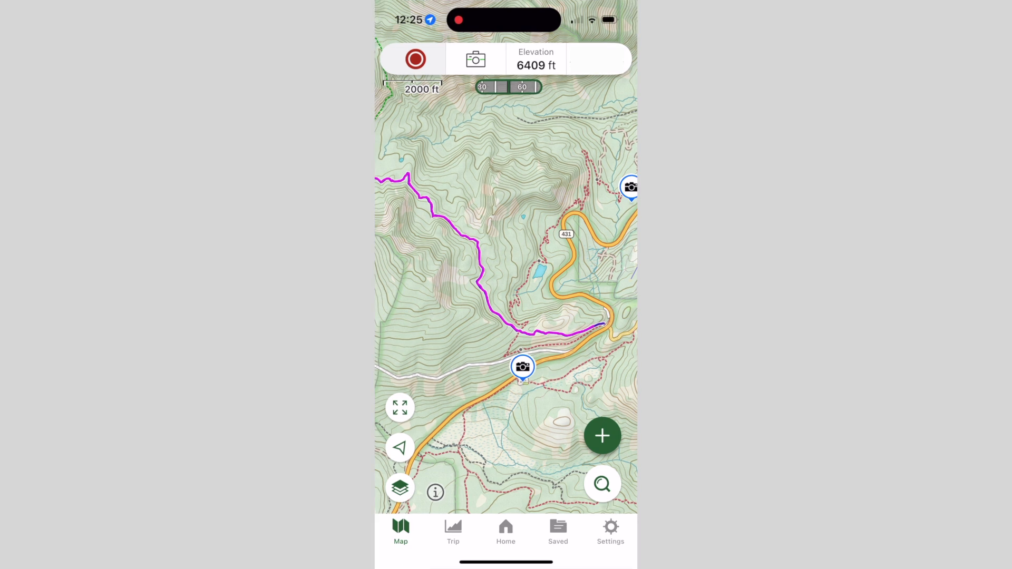
# Zoom the Gaia GPS map around the track and start recording a new trip
pyautogui.scroll(-5, 506, 284)
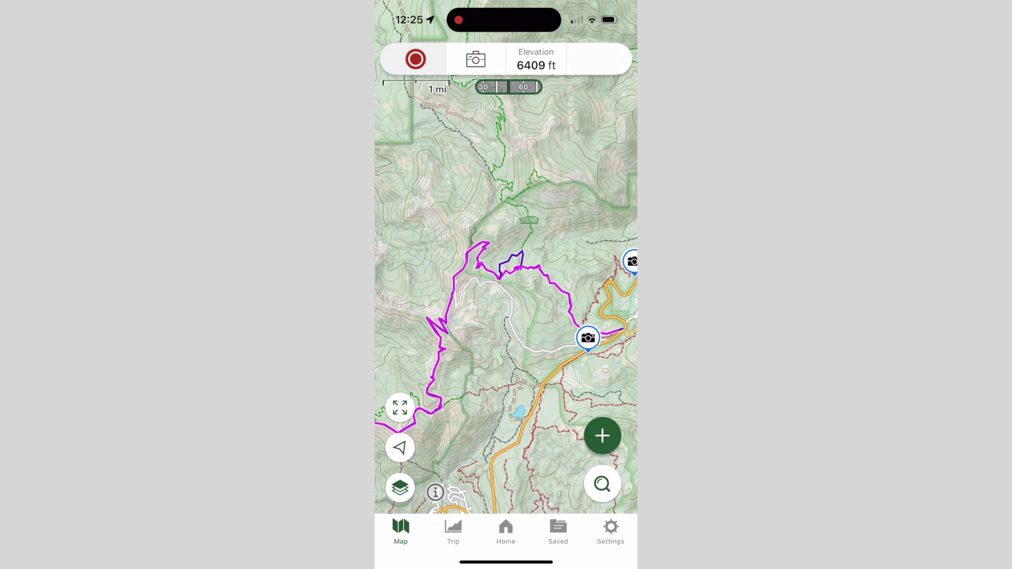
pyautogui.scroll(5, 506, 285)
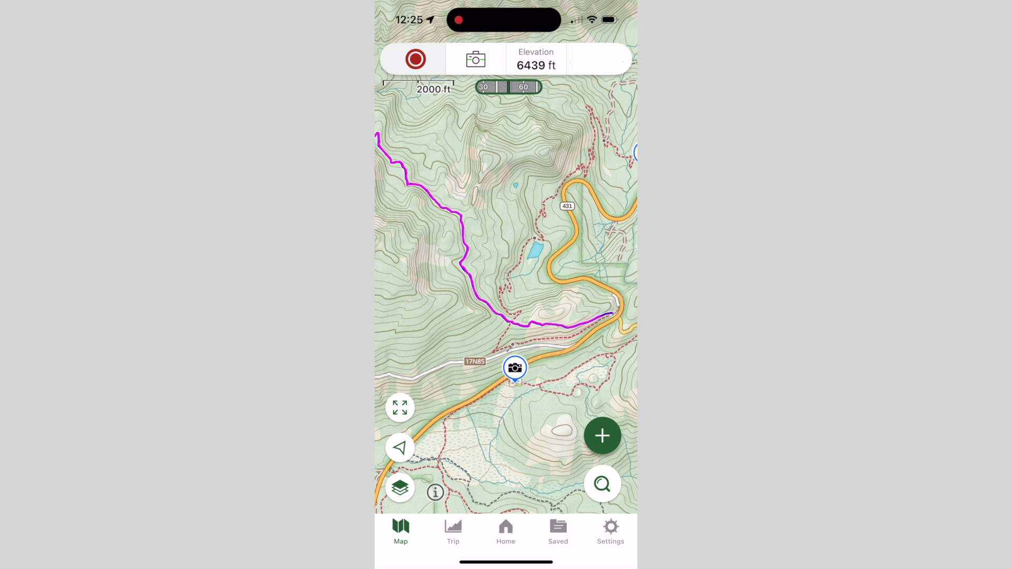
pyautogui.click(415, 59)
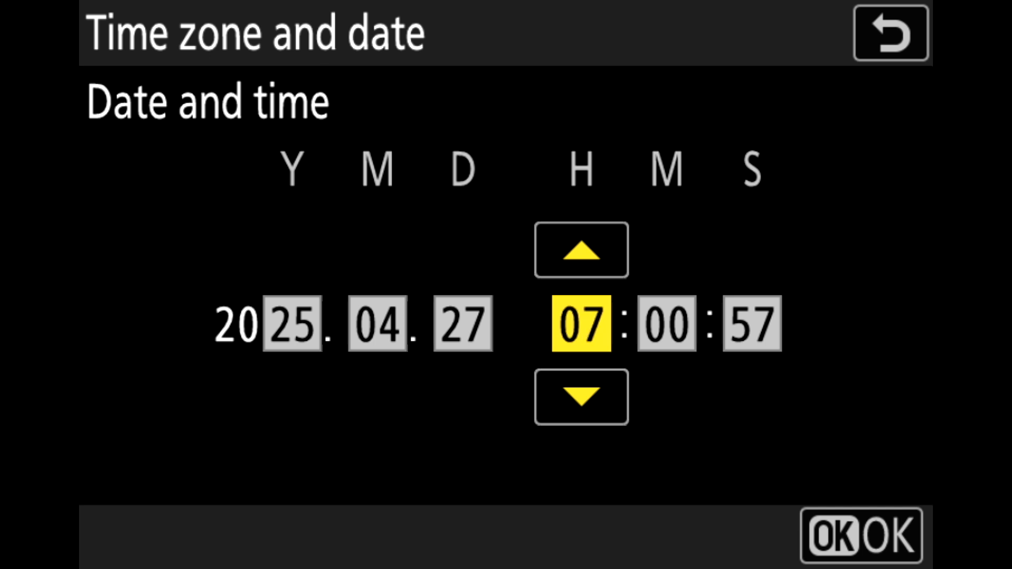
# Advance the camera clock's minutes from 07:00 up to 07:19
pyautogui.press('Right')
pyautogui.press('Up')
pyautogui.press('Up')
pyautogui.press('Up')
pyautogui.press('Up')
pyautogui.press('Up')
pyautogui.press('Up')
pyautogui.press('Up')
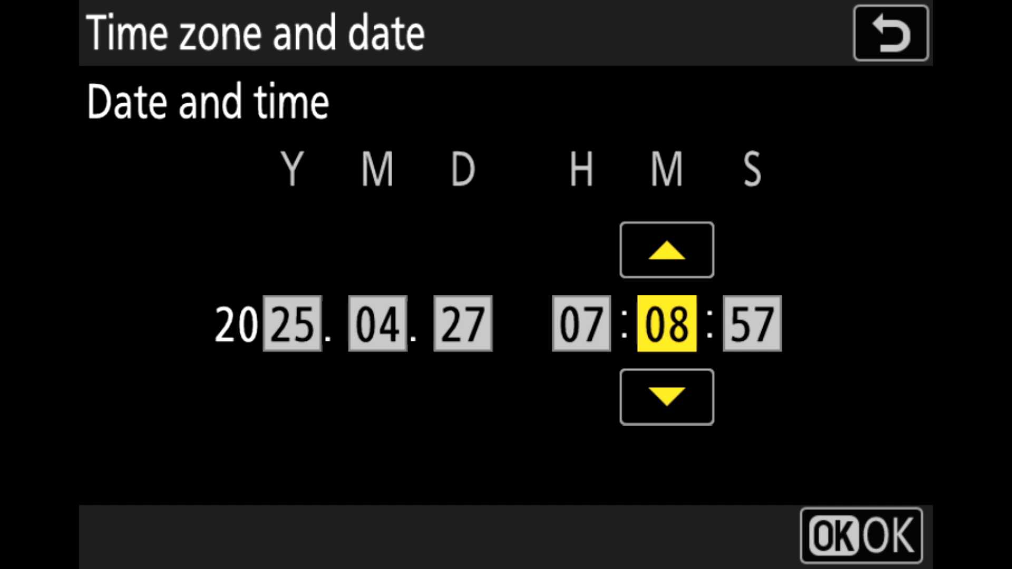
pyautogui.press('Up')
pyautogui.press('Up')
pyautogui.press('Up')
pyautogui.press('Up')
pyautogui.press('Up')
pyautogui.press('Up')
pyautogui.press('Up')
pyautogui.press('Up')
pyautogui.press('Up')
pyautogui.press('Up')
pyautogui.press('Up')
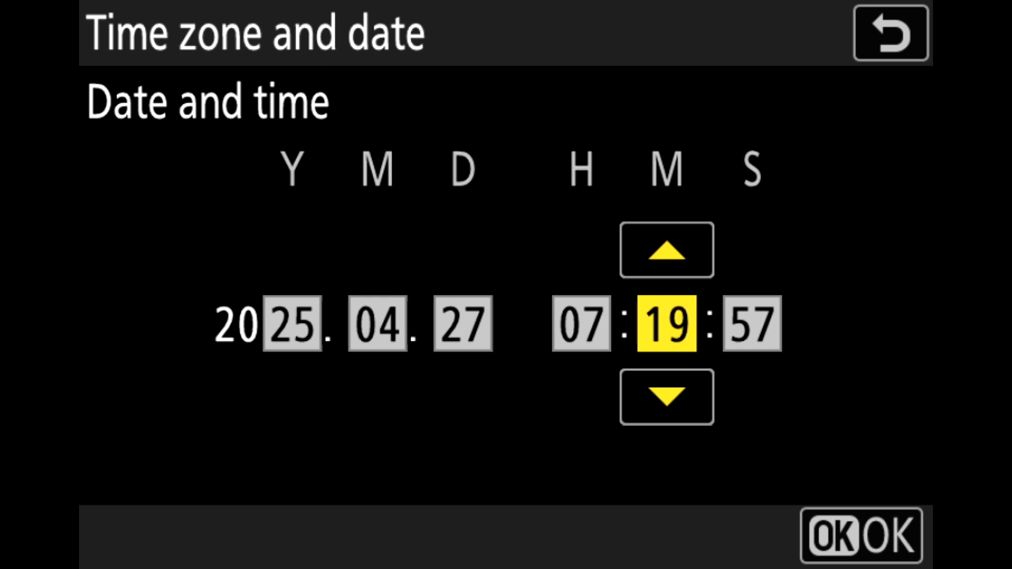
pyautogui.press('Up')
pyautogui.press('Up')
pyautogui.press('Up')
pyautogui.press('Up')
pyautogui.press('Up')
pyautogui.press('Up')
pyautogui.press('Up')
pyautogui.press('Up')
pyautogui.press('Up')
pyautogui.press('Up')
pyautogui.press('Up')
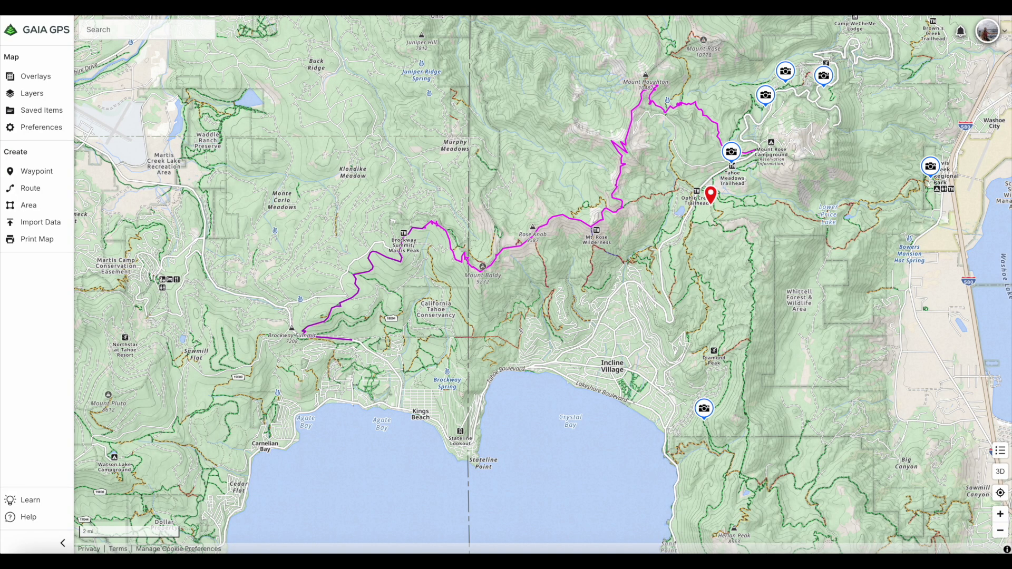
# Open TRT Rose Brockway 1 from My Tracks and export it as a GPX file
pyautogui.click(997, 32)
pyautogui.click(962, 56)
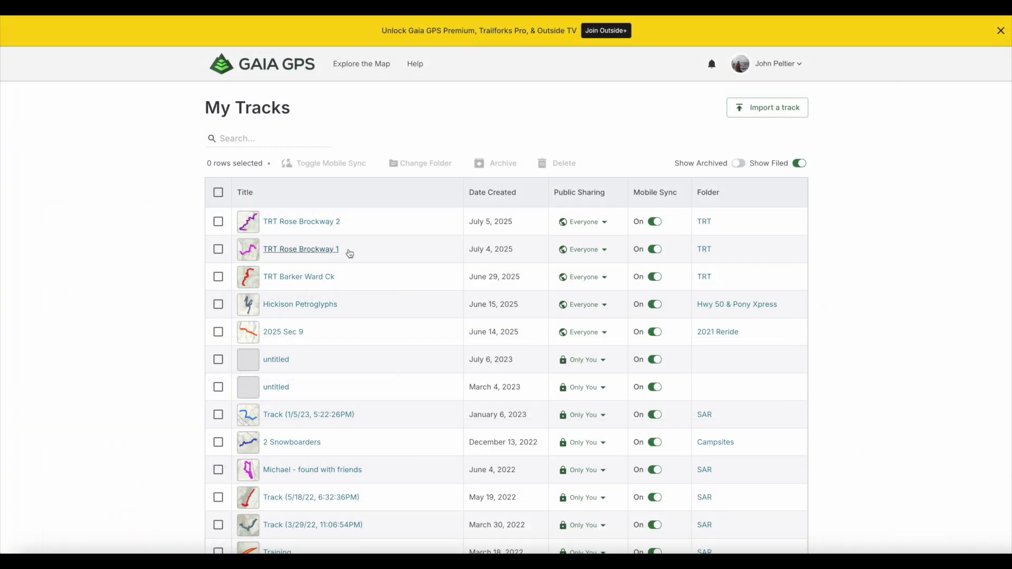
pyautogui.click(324, 250)
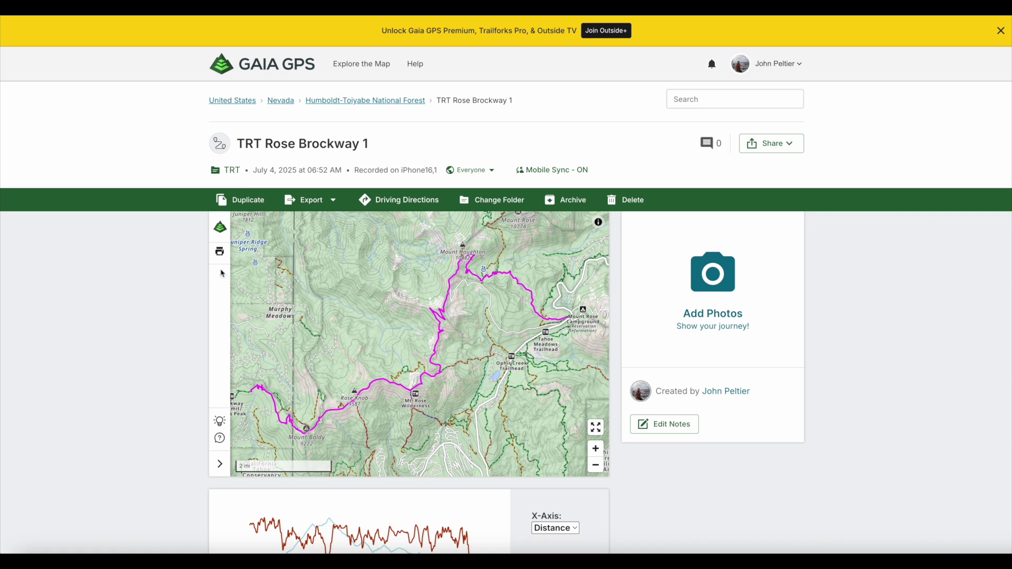
pyautogui.click(333, 200)
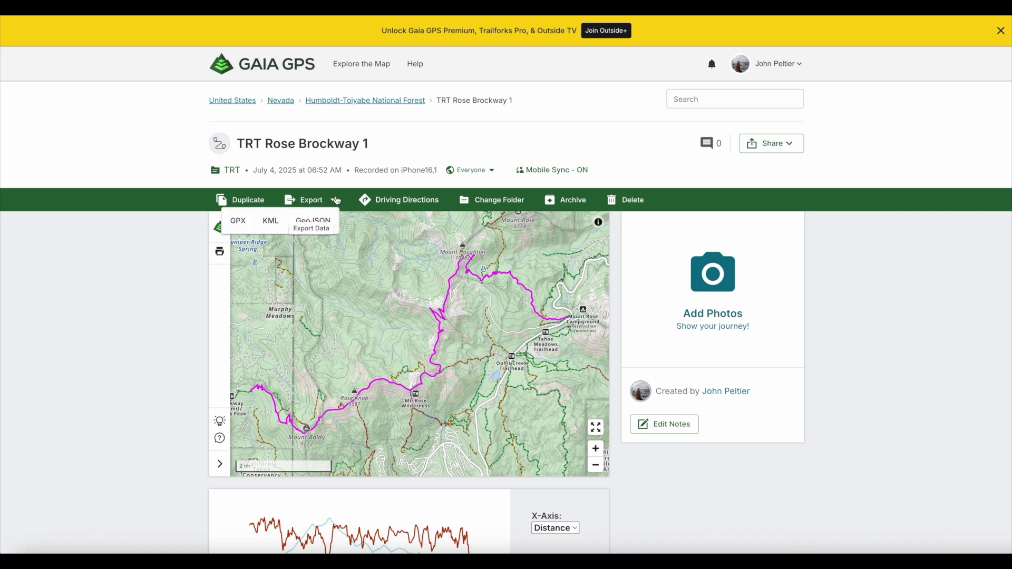
pyautogui.click(238, 220)
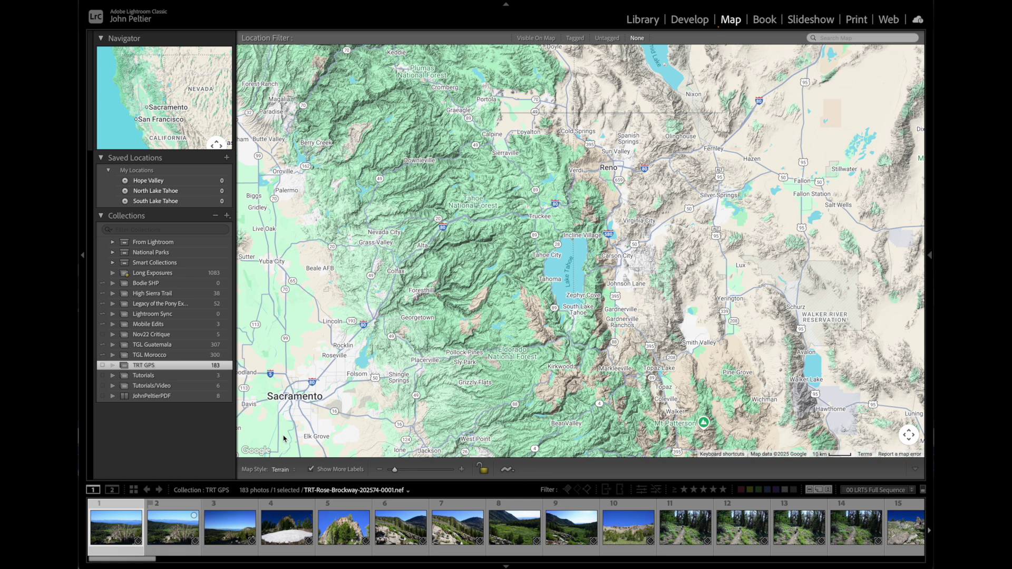
# Compare Satellite and Terrain map styles, settle on Hybrid, and bring up the tracklog options
pyautogui.click(285, 470)
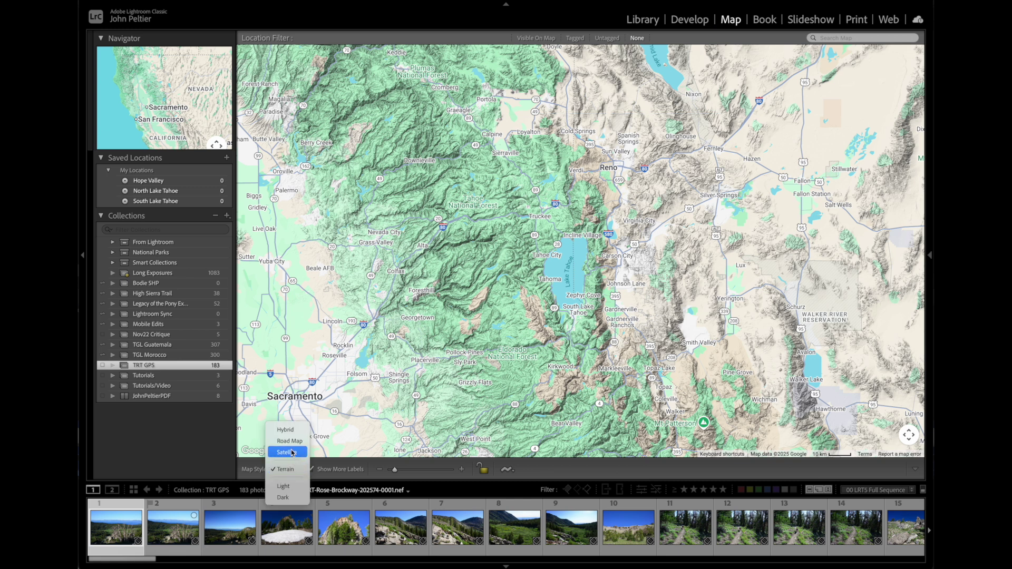
pyautogui.click(290, 430)
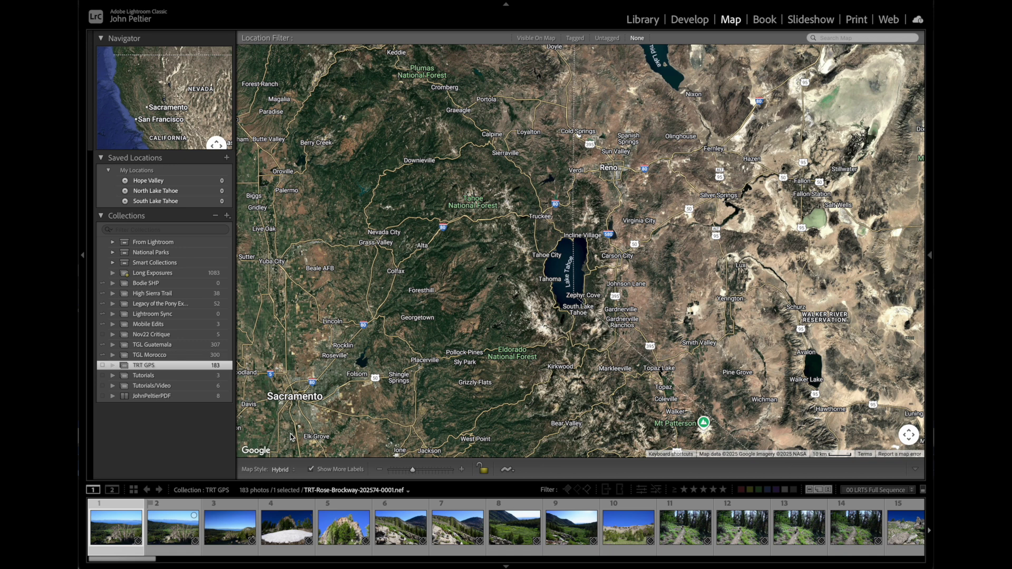
pyautogui.click(287, 470)
pyautogui.click(295, 480)
pyautogui.click(296, 470)
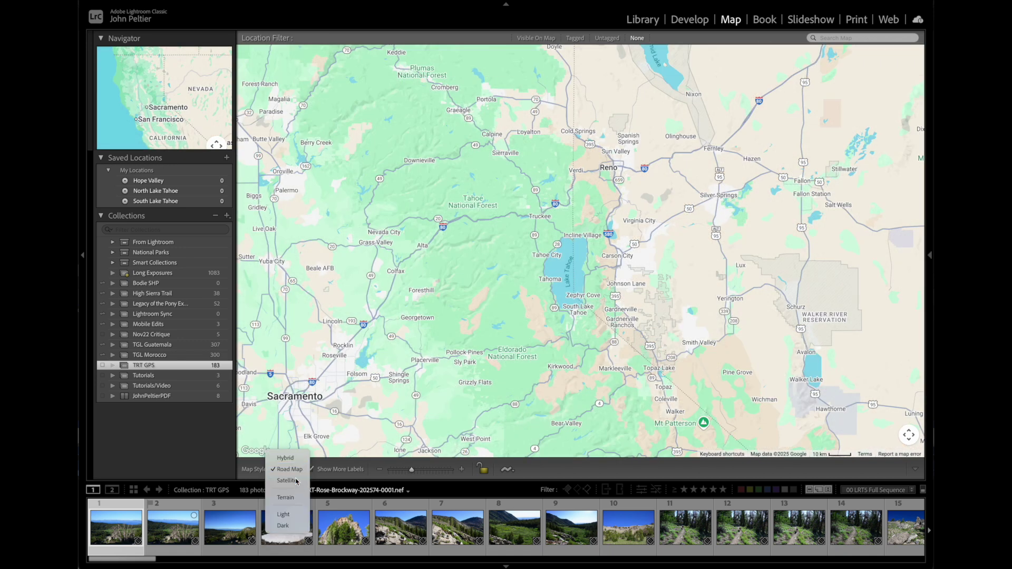
pyautogui.click(296, 480)
pyautogui.click(299, 471)
pyautogui.click(298, 482)
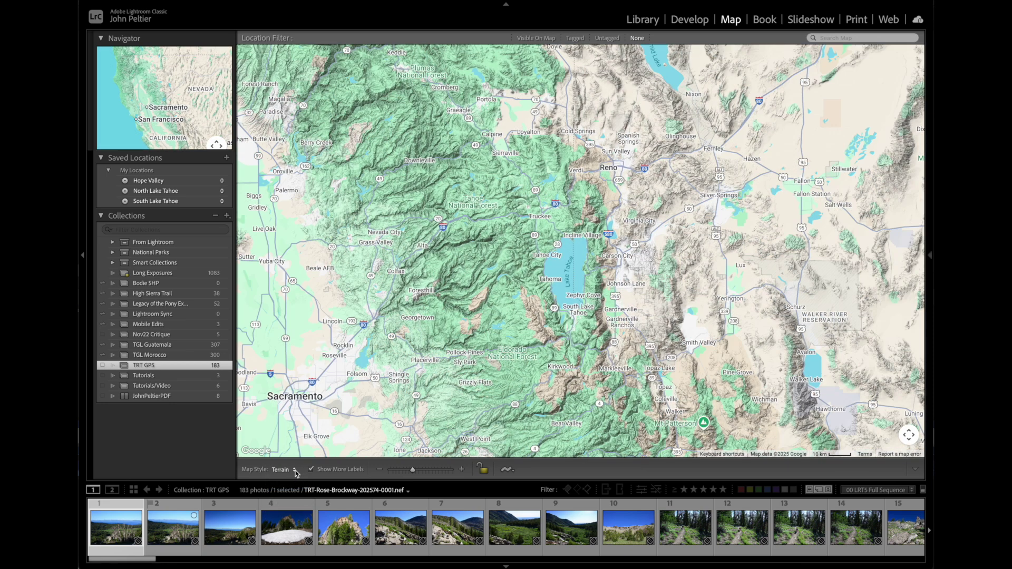
pyautogui.click(295, 471)
pyautogui.click(293, 435)
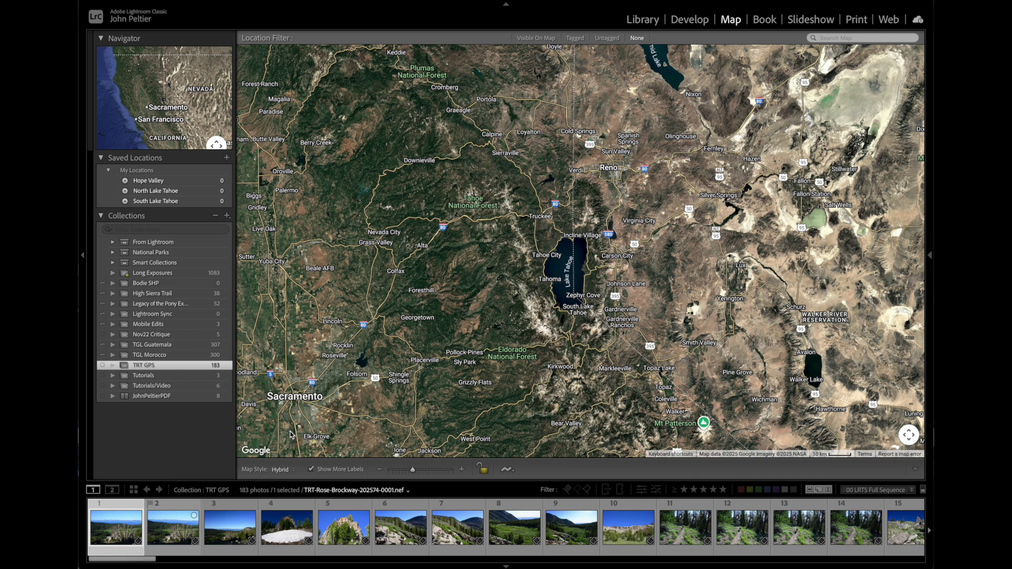
pyautogui.click(509, 470)
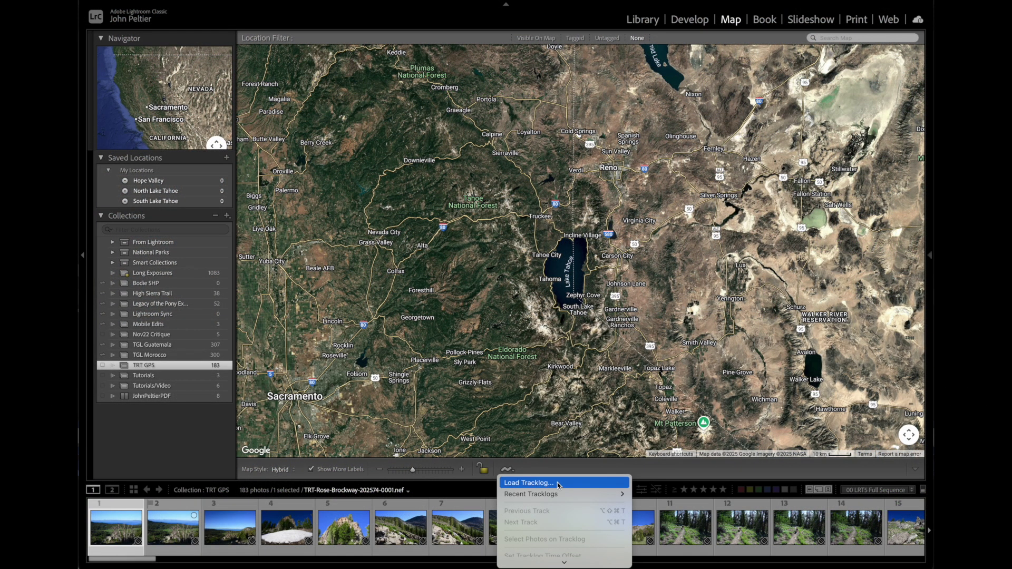
# Load trt-rose-brockway-1.gpx from Downloads, showing the July 4, 2025 route near Mt Rose
pyautogui.click(559, 484)
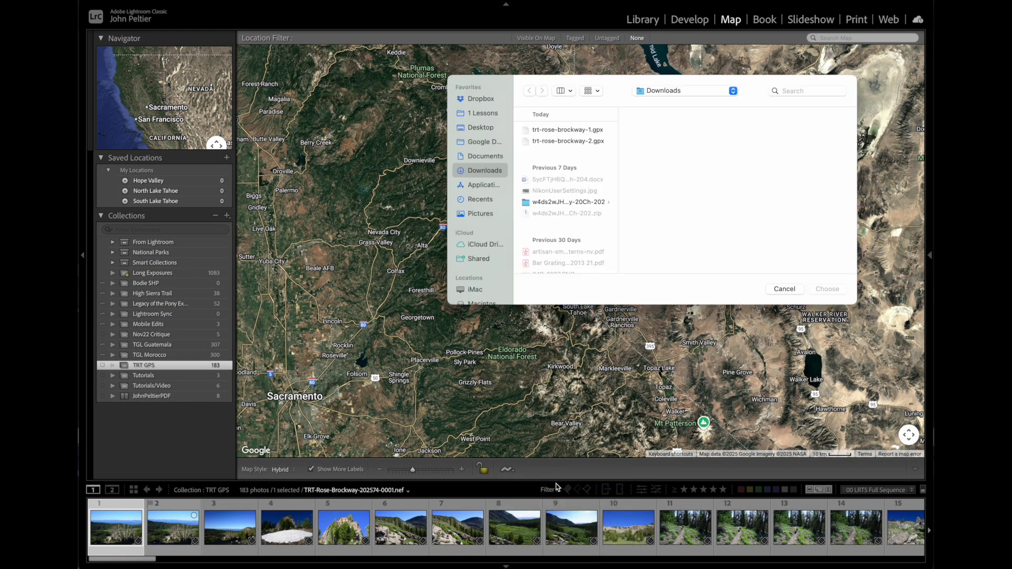
pyautogui.click(585, 131)
pyautogui.doubleClick(583, 130)
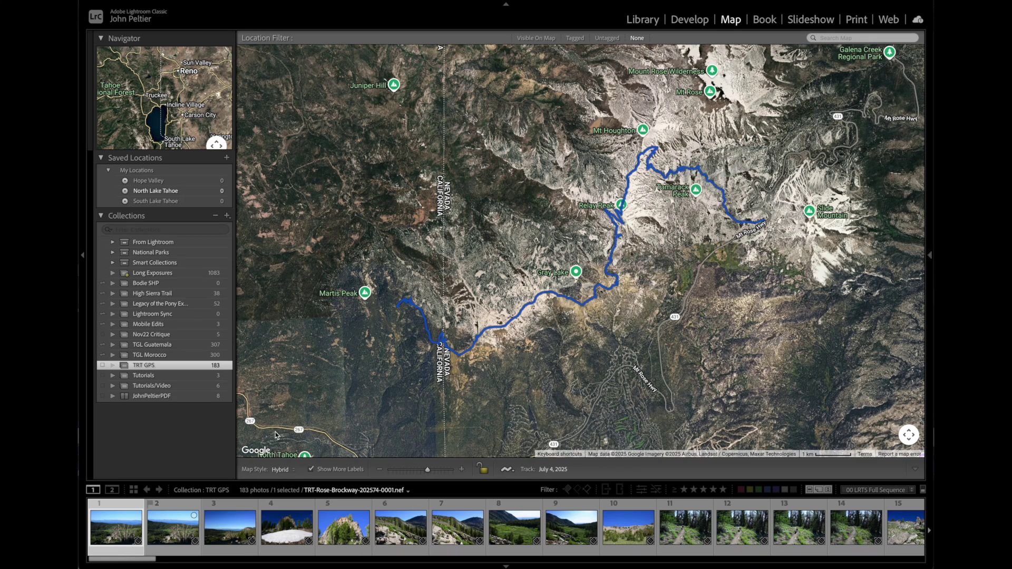
# Extend the Filmstrip selection to photos 1–156 and bring up the tracklog actions
pyautogui.scroll(-20, 269, 529)
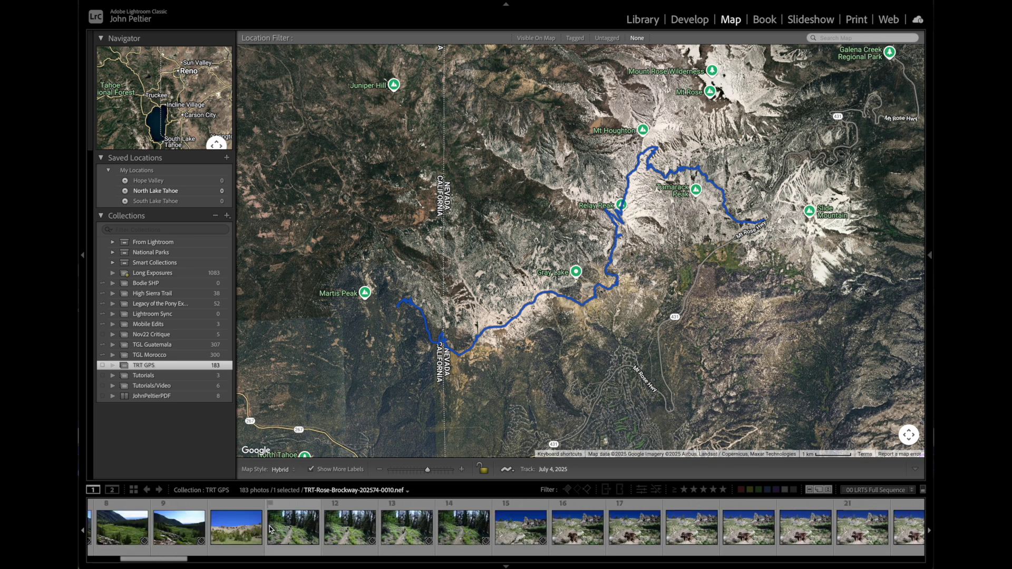
pyautogui.scroll(-13, 270, 529)
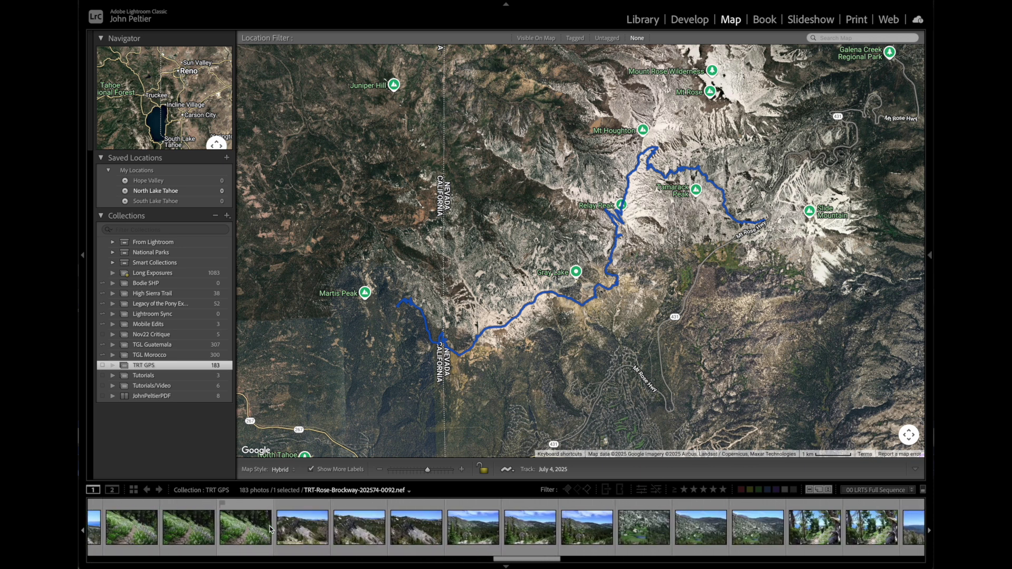
pyautogui.scroll(-10, 269, 526)
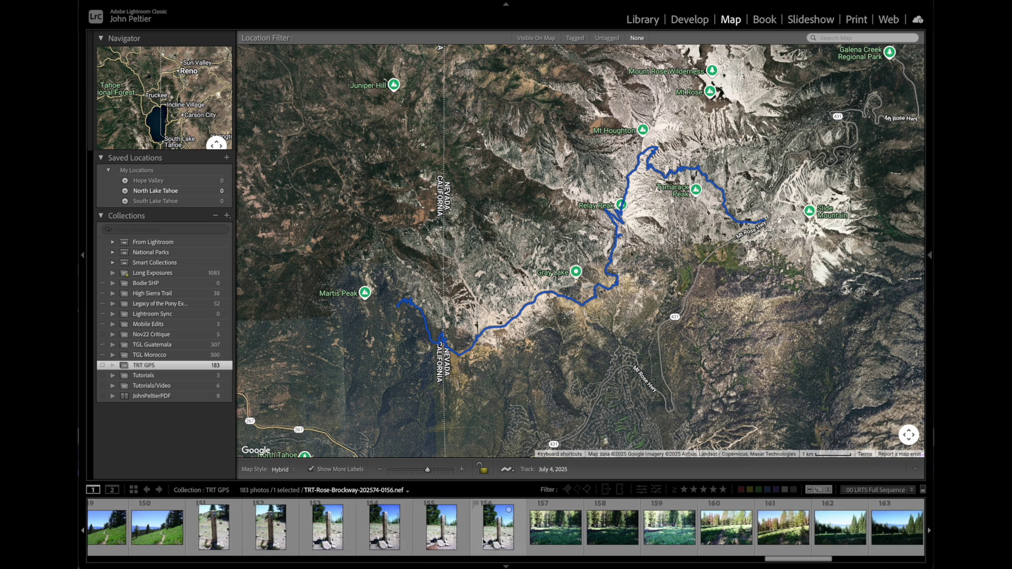
pyautogui.keyDown('shift'); pyautogui.click(499, 529); pyautogui.keyUp('shift')
pyautogui.scroll(7, 499, 529)
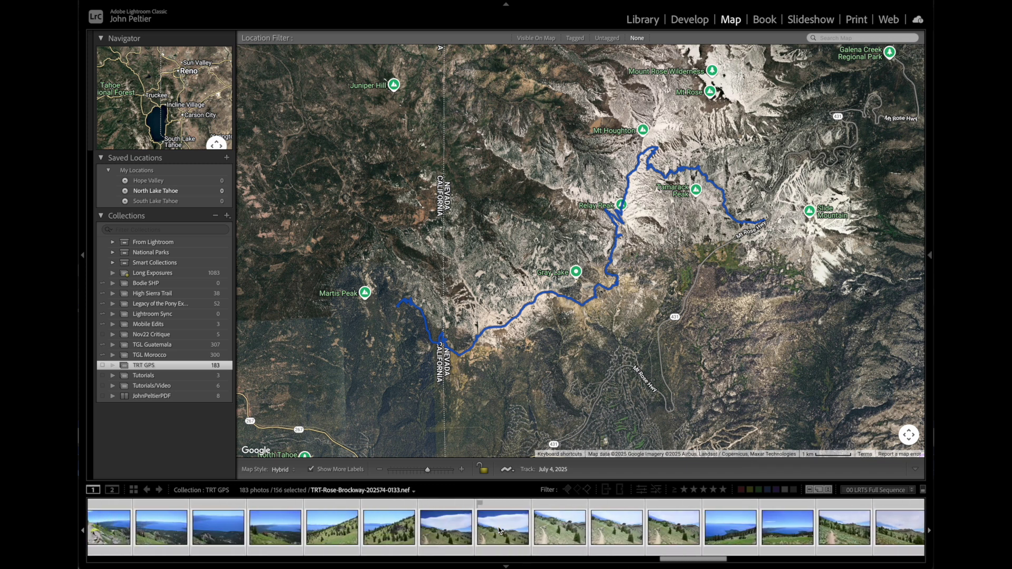
pyautogui.click(513, 471)
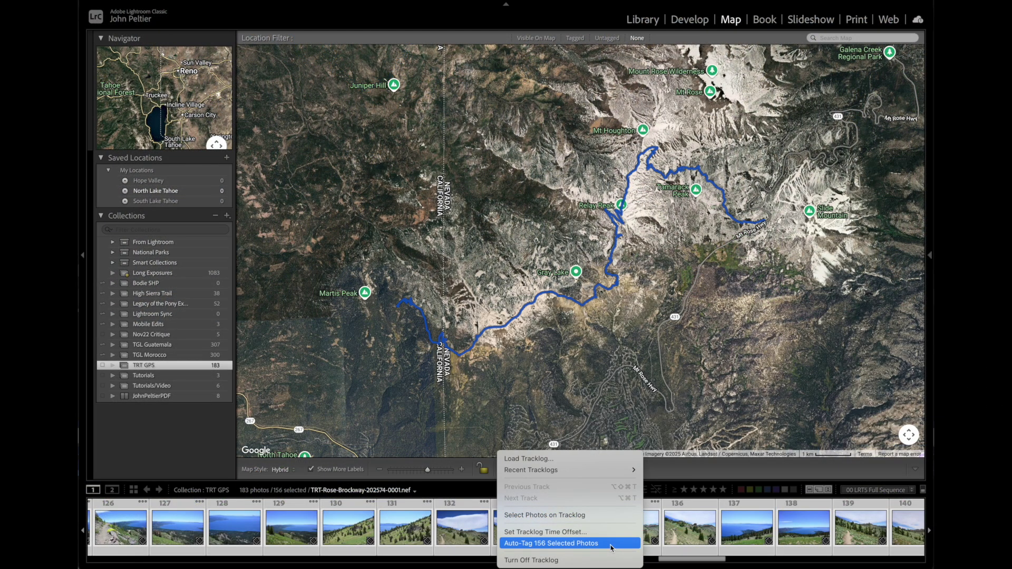
# Auto-tag the 156 selected photos from the tracklog, then browse the 26-photo pin's photos
pyautogui.click(611, 544)
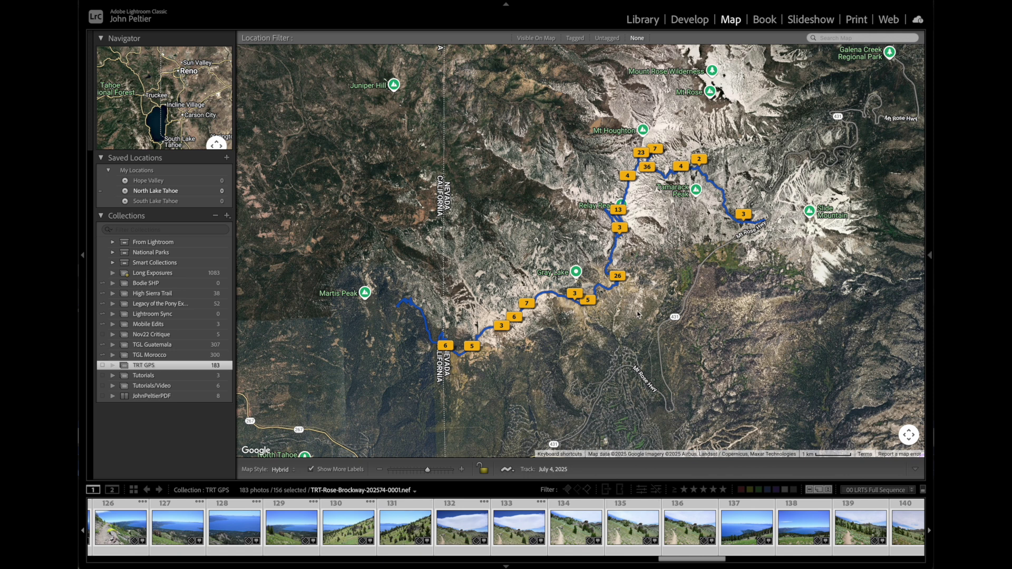
pyautogui.click(617, 276)
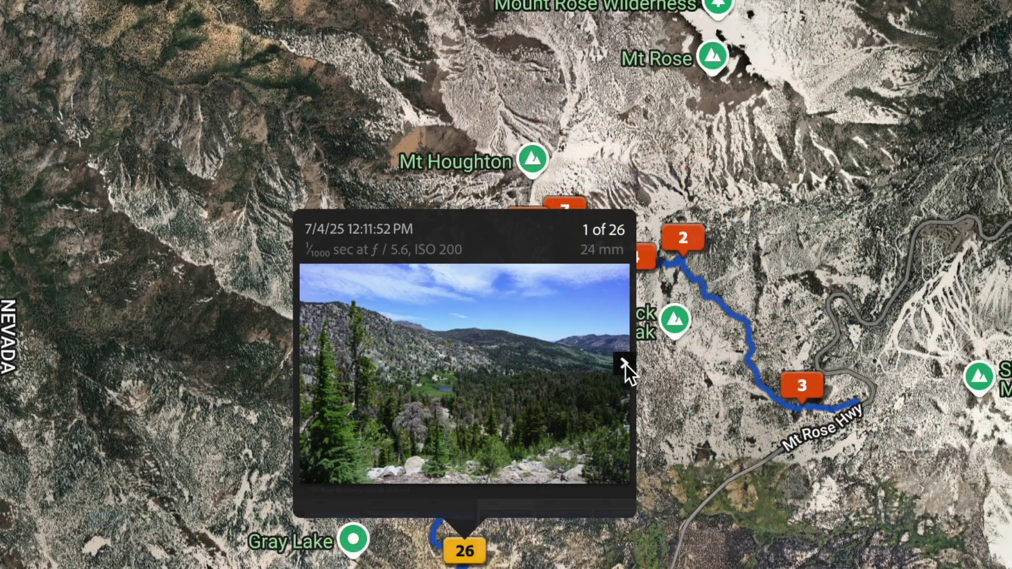
pyautogui.click(623, 363)
pyautogui.click(623, 362)
pyautogui.click(624, 363)
pyautogui.click(624, 363)
pyautogui.click(624, 362)
# Close the 26-photo preview, zoom to the 4-photo pin and review its photos
pyautogui.click(624, 362)
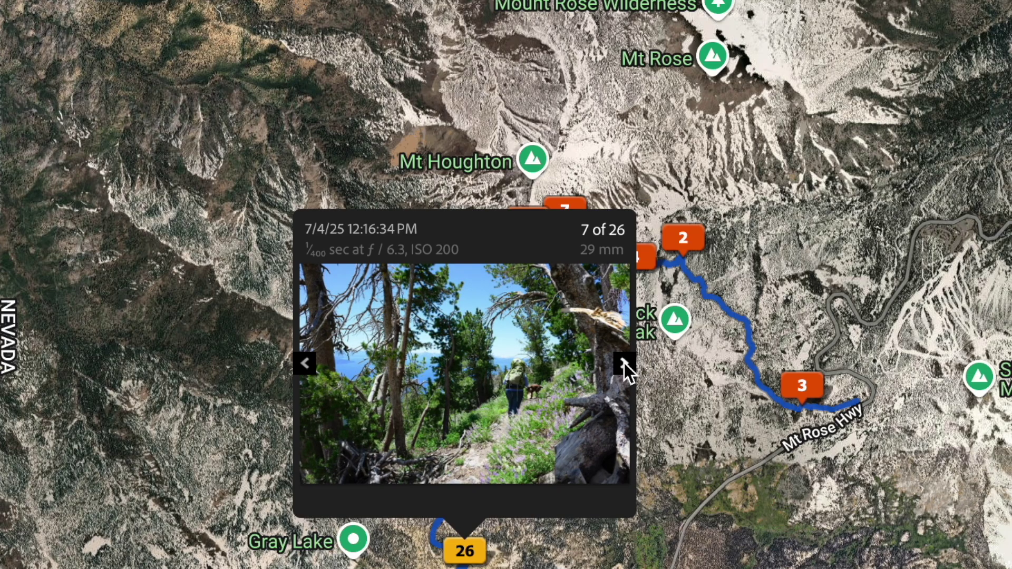
pyautogui.click(668, 379)
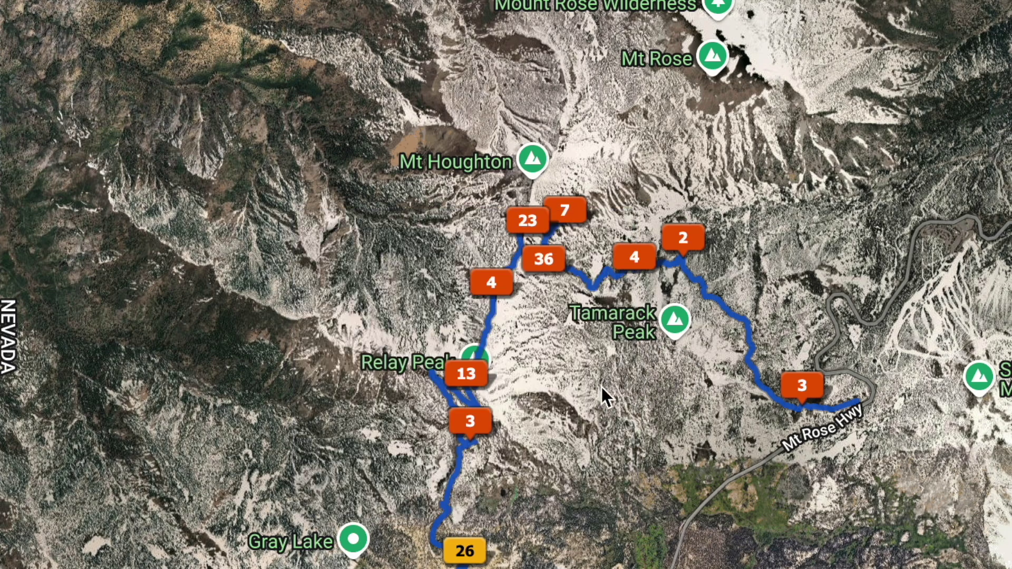
pyautogui.click(635, 257)
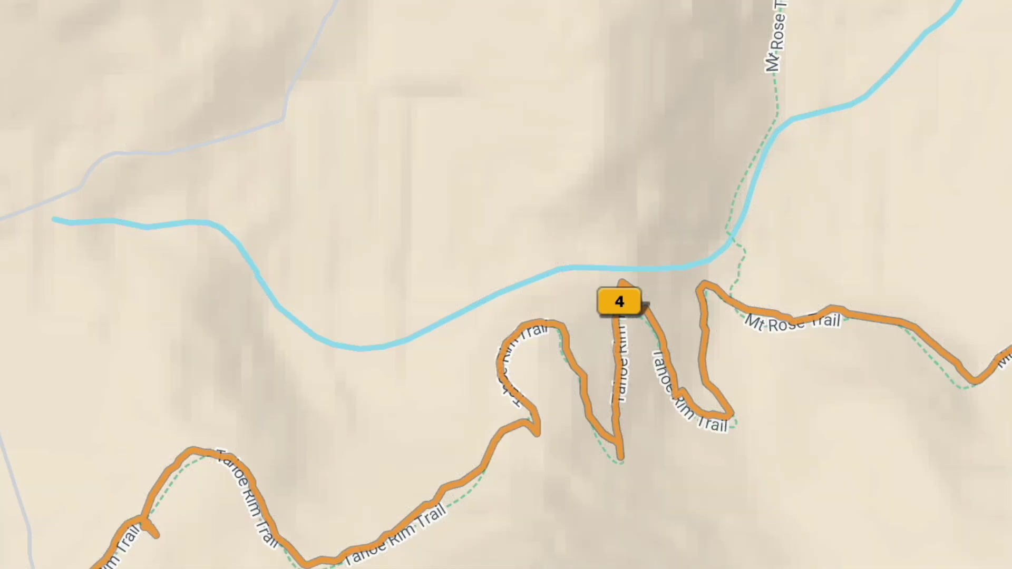
pyautogui.moveTo(612, 299)
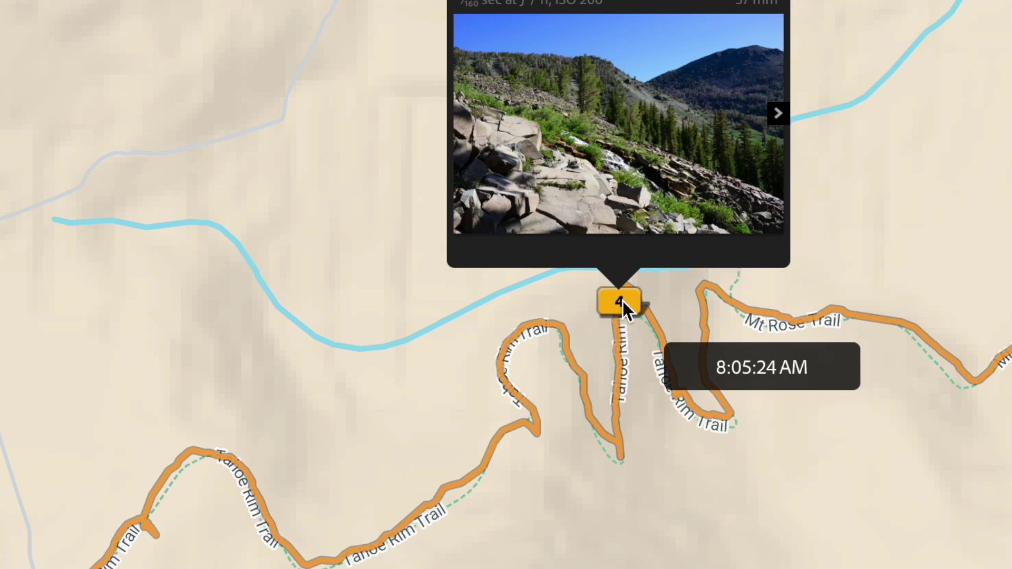
pyautogui.click(777, 114)
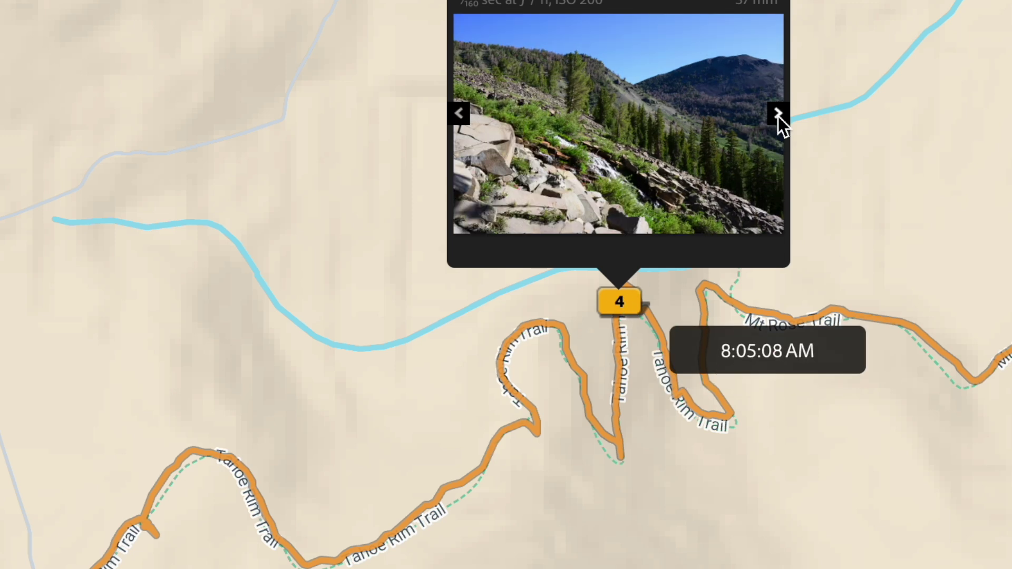
pyautogui.click(778, 113)
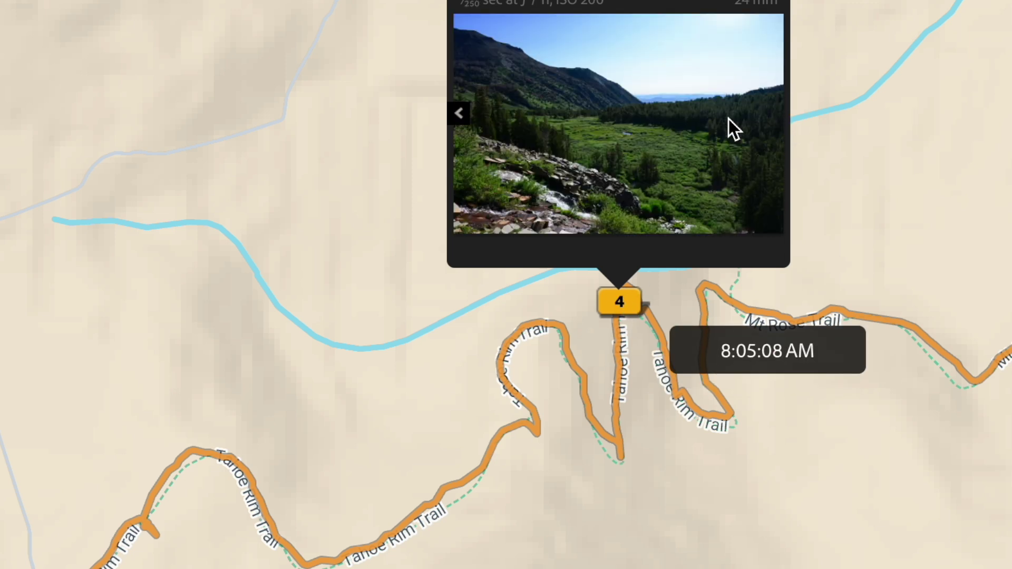
pyautogui.click(460, 116)
pyautogui.click(460, 116)
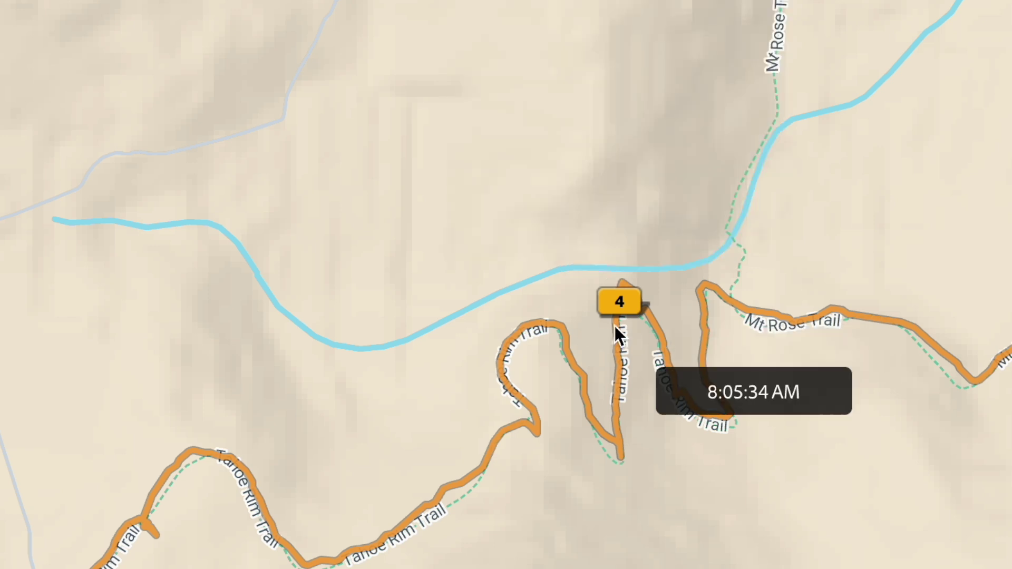
# Drag the yellow and red photo pins up to the track's top bend below Galena Creek
pyautogui.scroll(1, 614, 324)
pyautogui.scroll(2, 613, 324)
pyautogui.moveTo(713, 316); pyautogui.dragTo(530, 442)
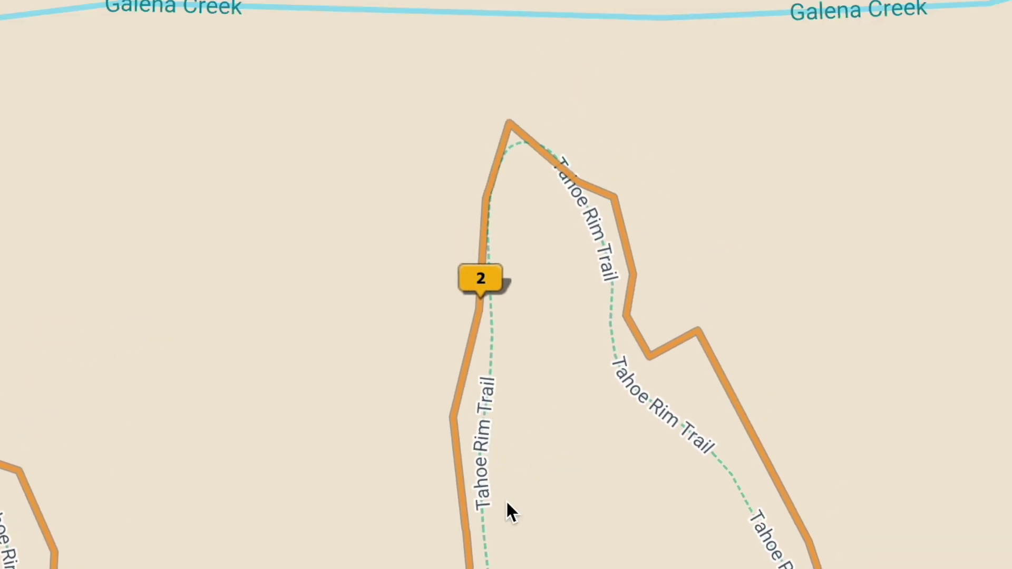
pyautogui.moveTo(501, 433); pyautogui.dragTo(468, 517)
pyautogui.scroll(1, 457, 451)
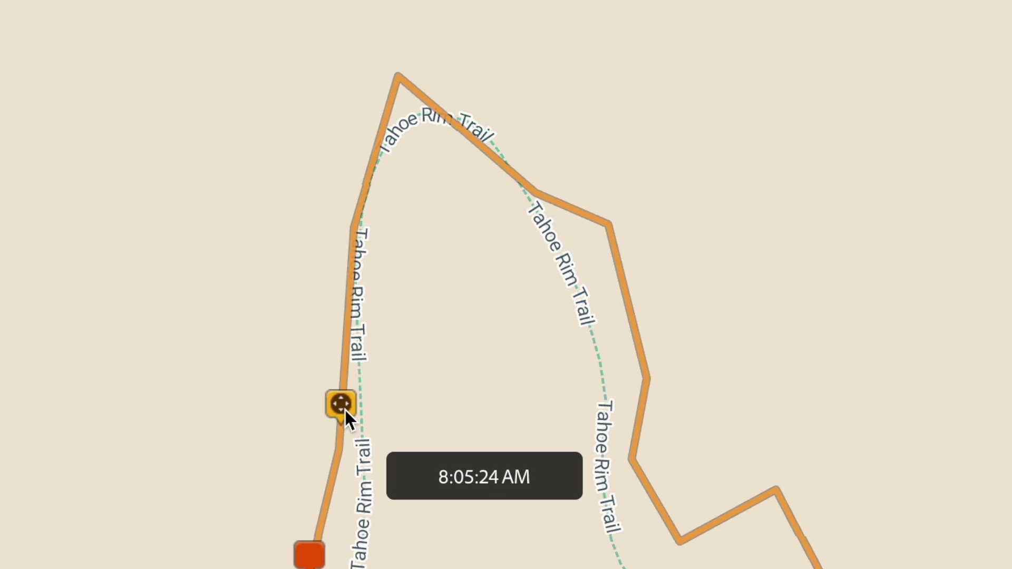
pyautogui.moveTo(348, 418)
pyautogui.mouseDown()
pyautogui.moveTo(361, 319)
pyautogui.moveTo(453, 79)
pyautogui.moveTo(469, 101)
pyautogui.mouseUp()
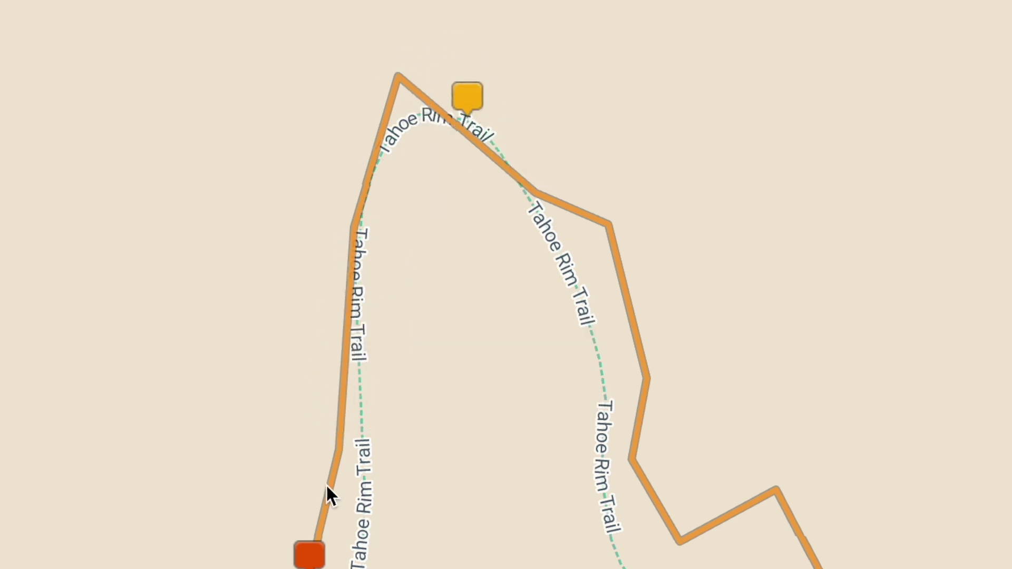
pyautogui.moveTo(310, 562)
pyautogui.mouseDown()
pyautogui.moveTo(413, 78)
pyautogui.moveTo(479, 100)
pyautogui.mouseUp()
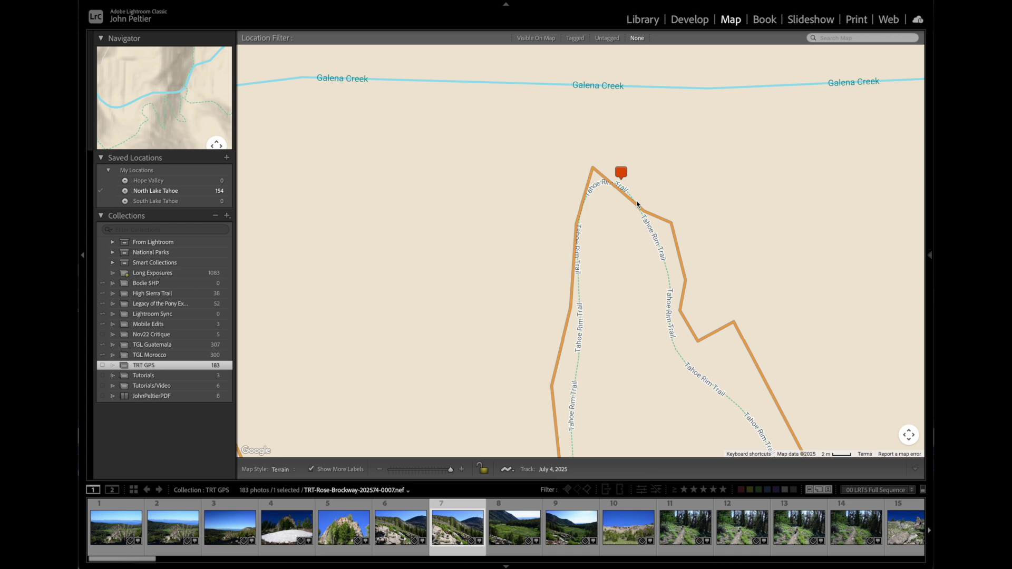
pyautogui.moveTo(613, 187)
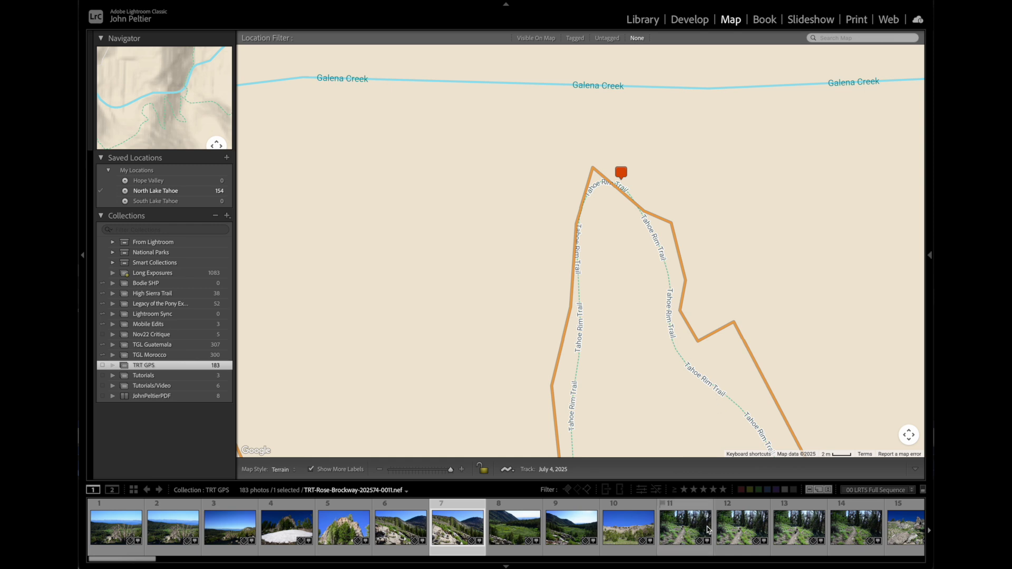
pyautogui.scroll(-20, 706, 528)
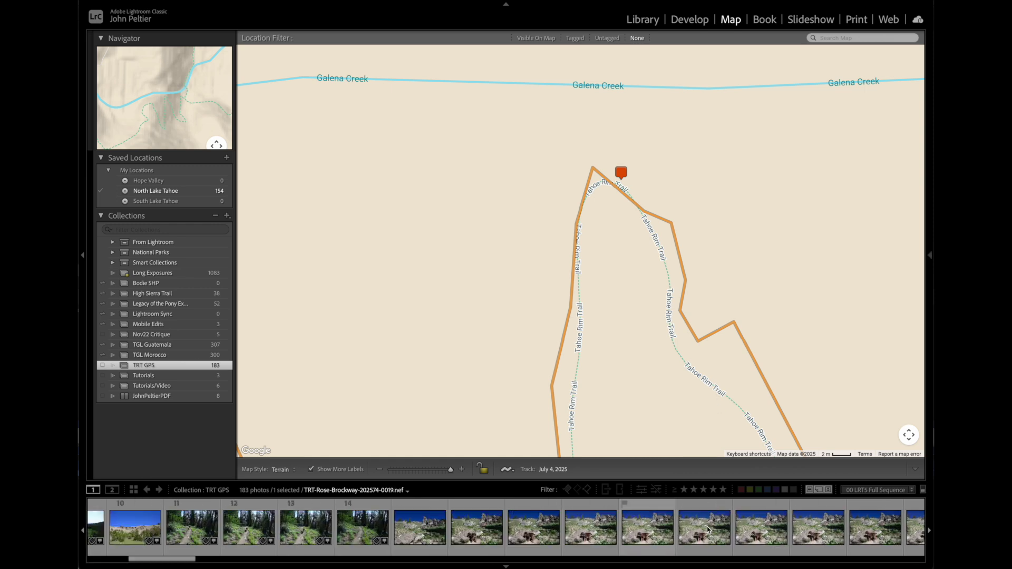
pyautogui.scroll(-14, 707, 527)
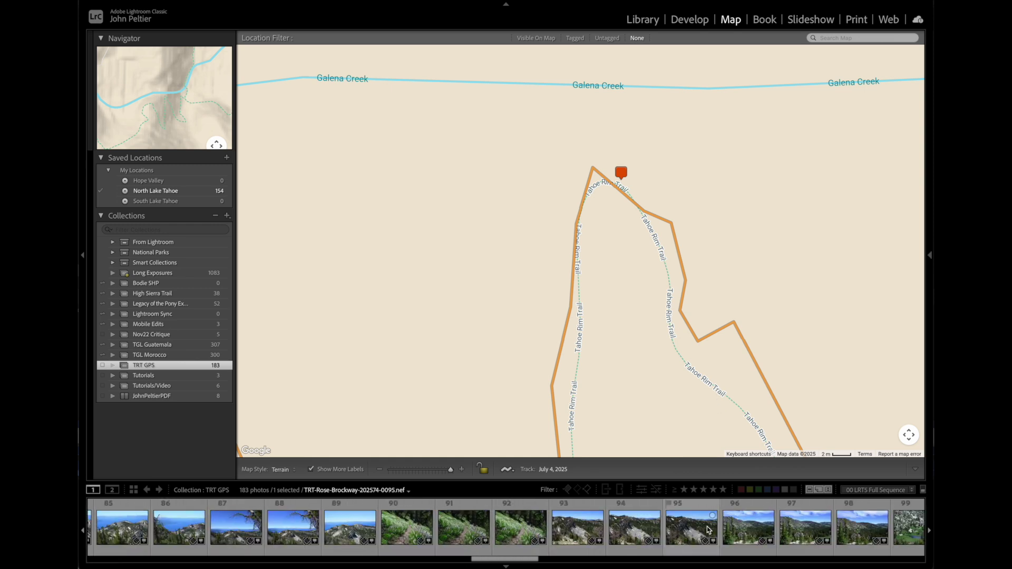
pyautogui.scroll(-9, 707, 529)
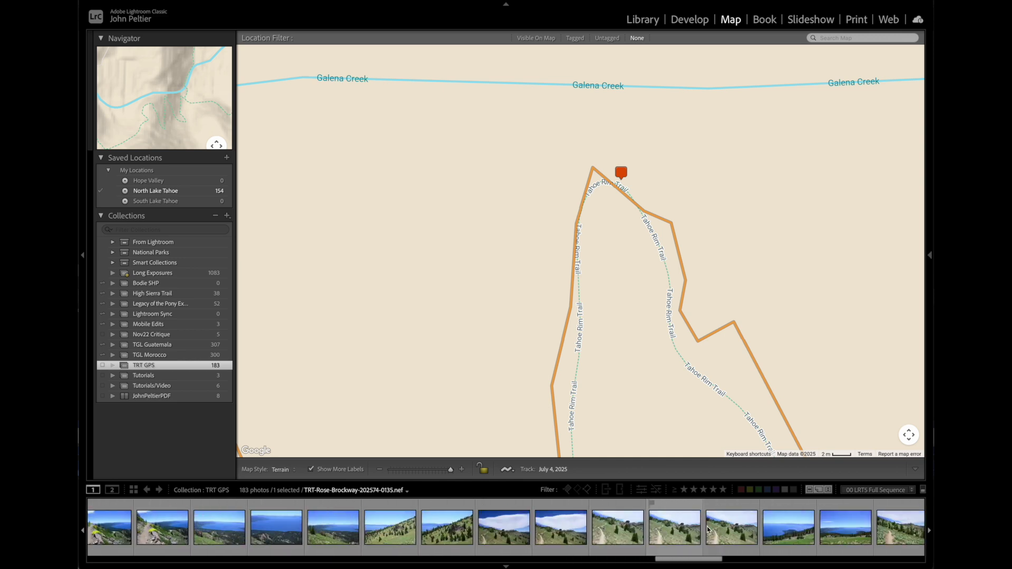
pyautogui.scroll(10, 707, 529)
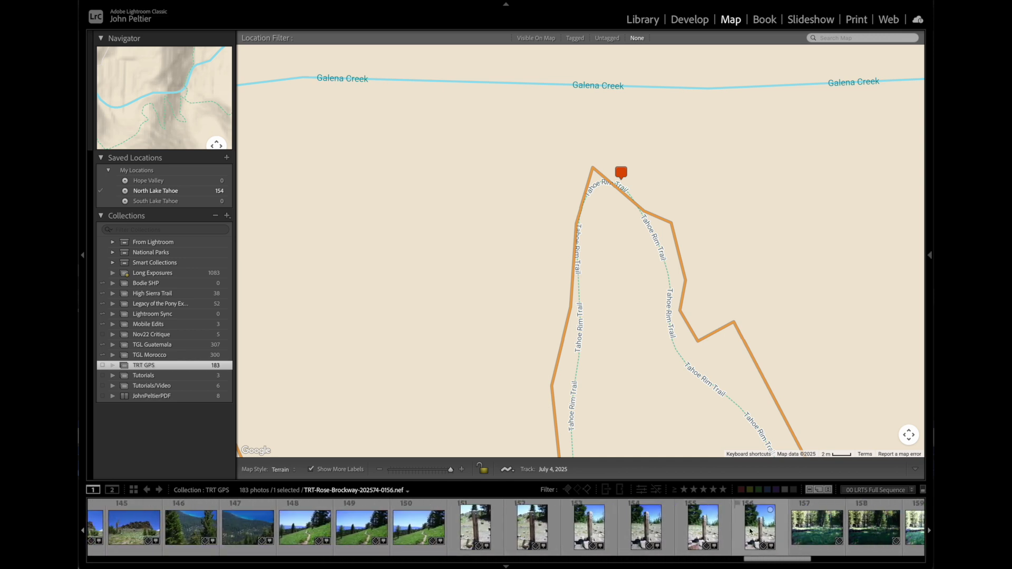
pyautogui.scroll(15, 652, 529)
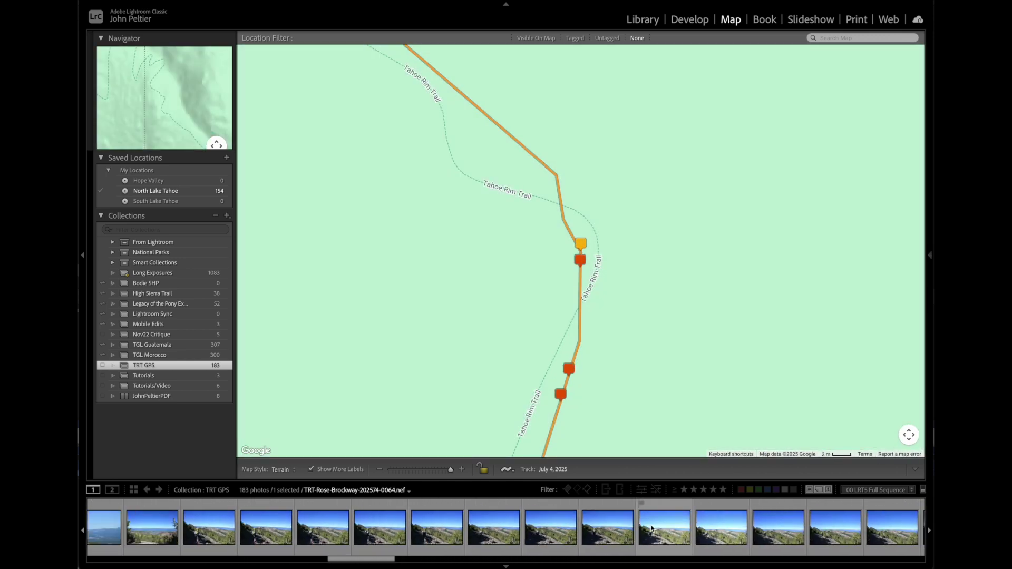
# Select photos 1–156 and delete the GPS coordinates from all of them
pyautogui.keyDown('shift'); pyautogui.click(116, 537); pyautogui.keyUp('shift')
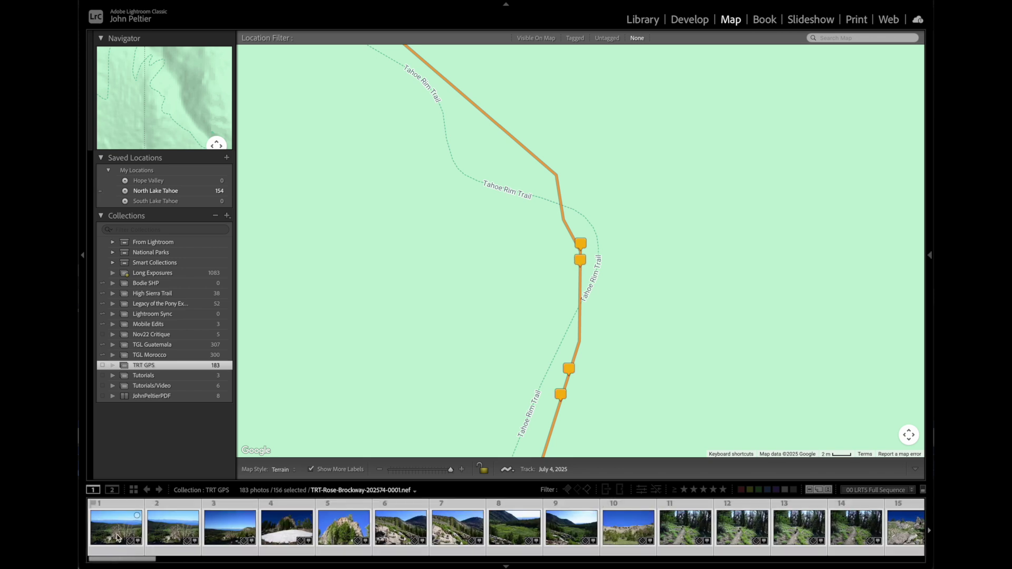
pyautogui.press('BackSpace')
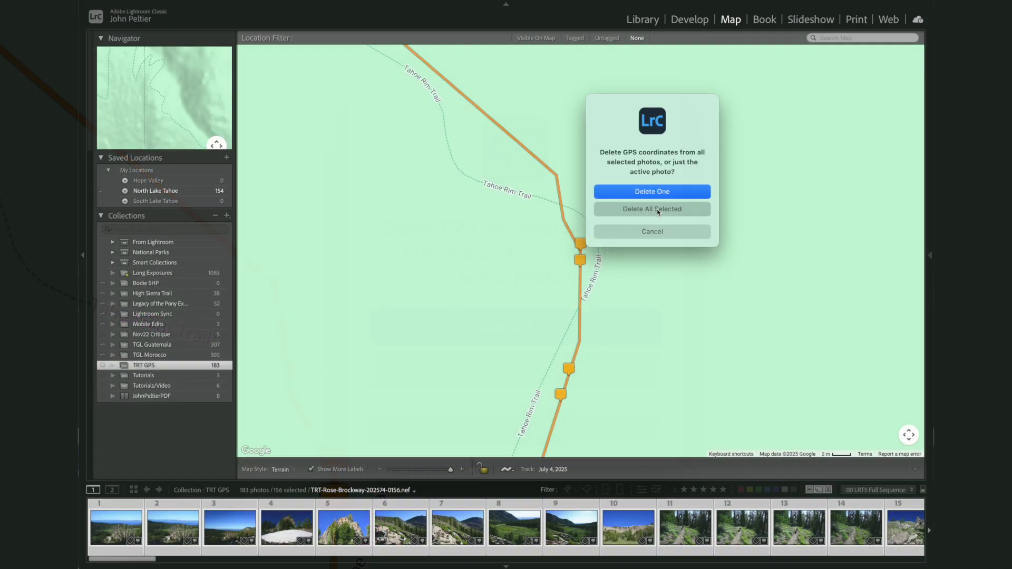
pyautogui.click(456, 373)
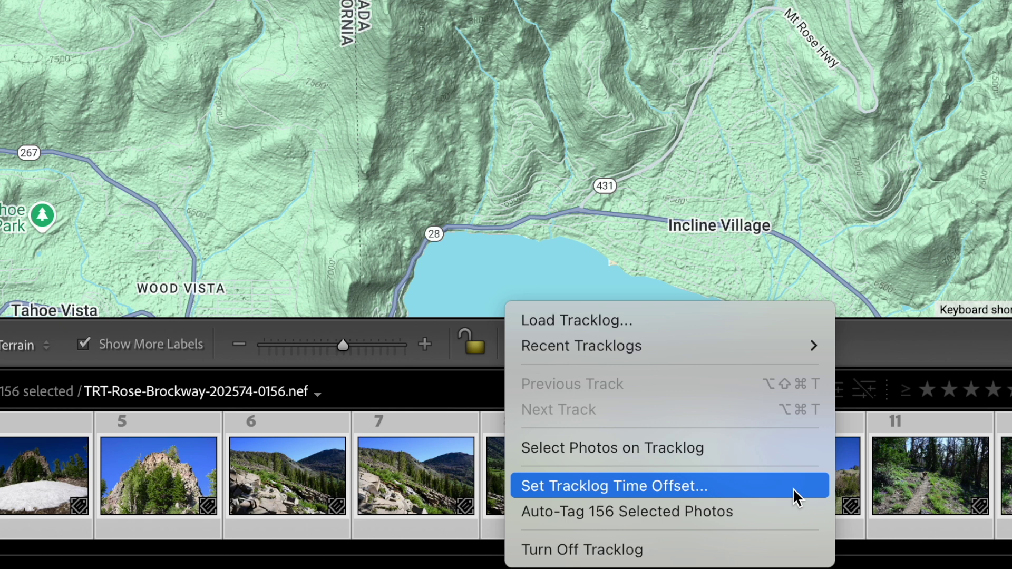
# Enter a 00:01 tracklog time offset, then try -1 to test which way it shifts
pyautogui.click(793, 486)
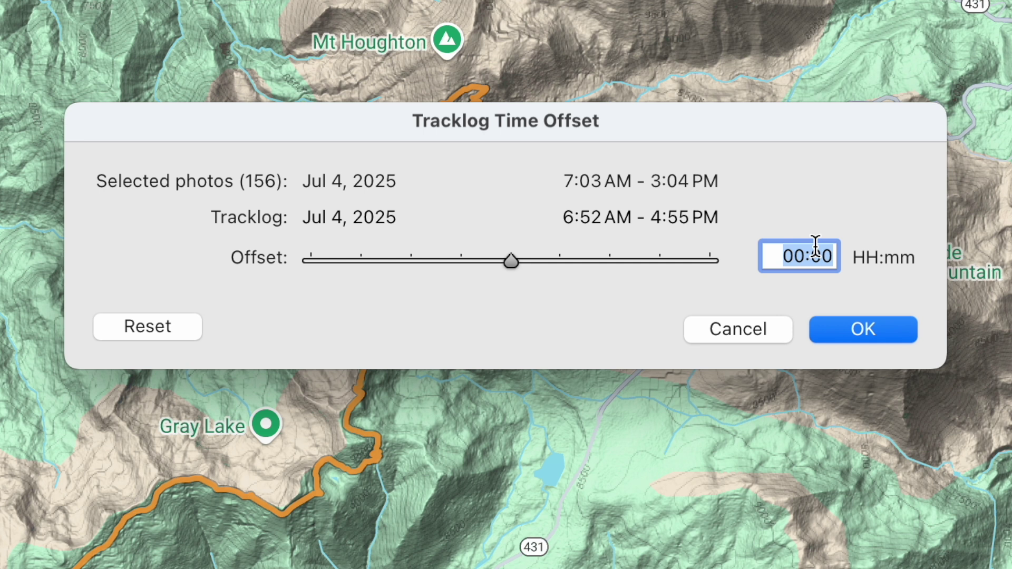
pyautogui.write('00')
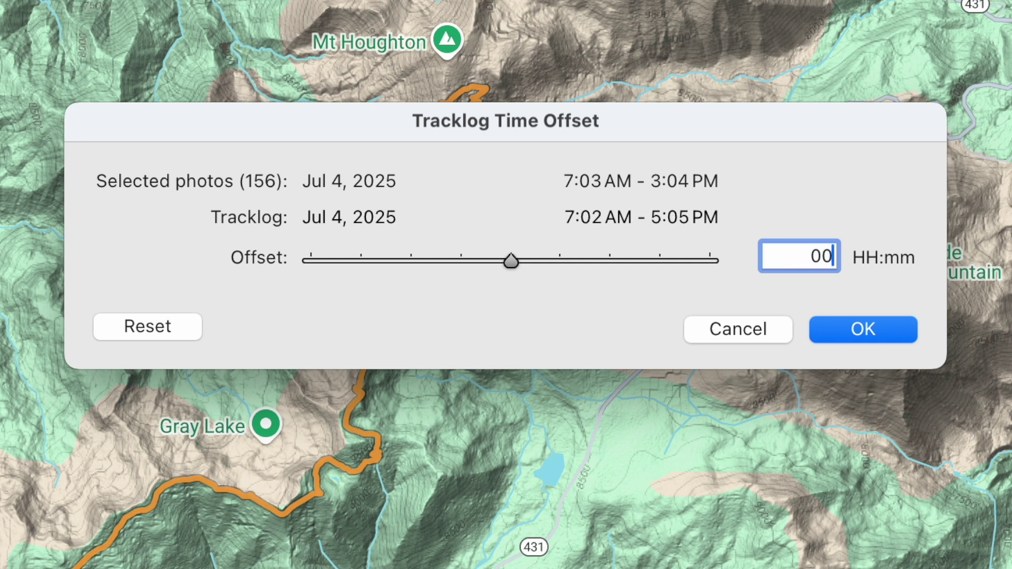
pyautogui.write(':01')
pyautogui.press('Tab')
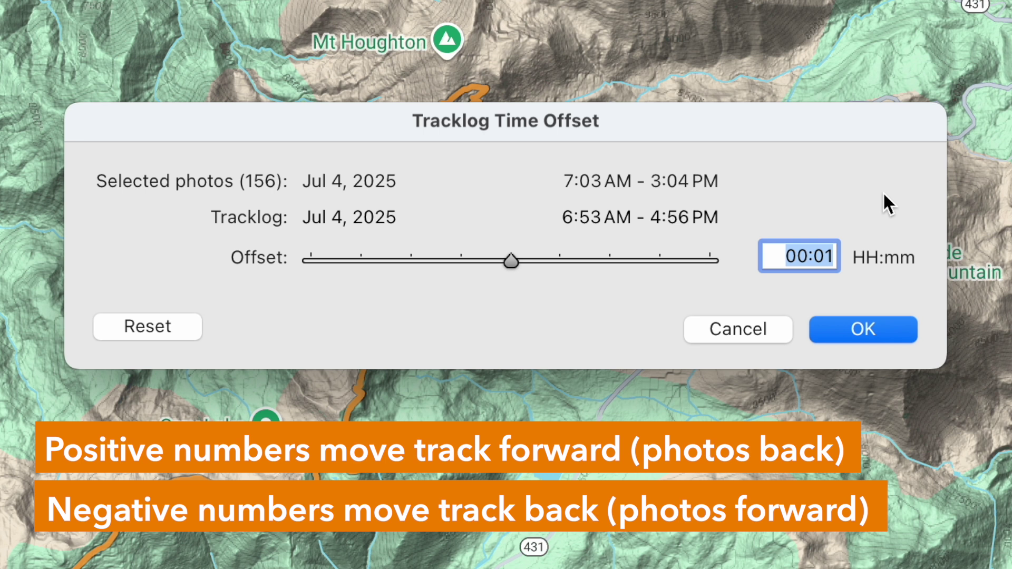
pyautogui.write('-1')
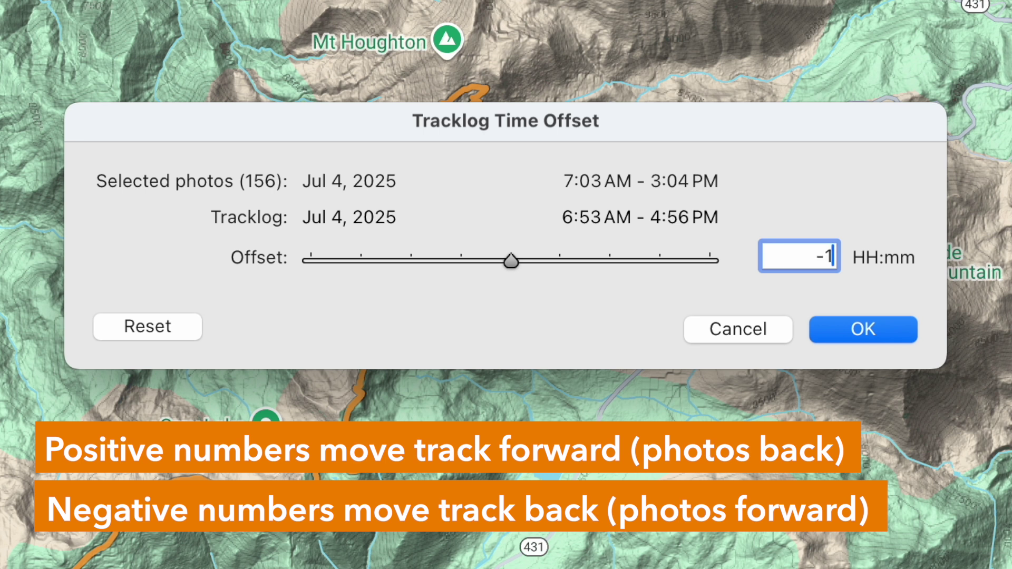
pyautogui.press('Tab')
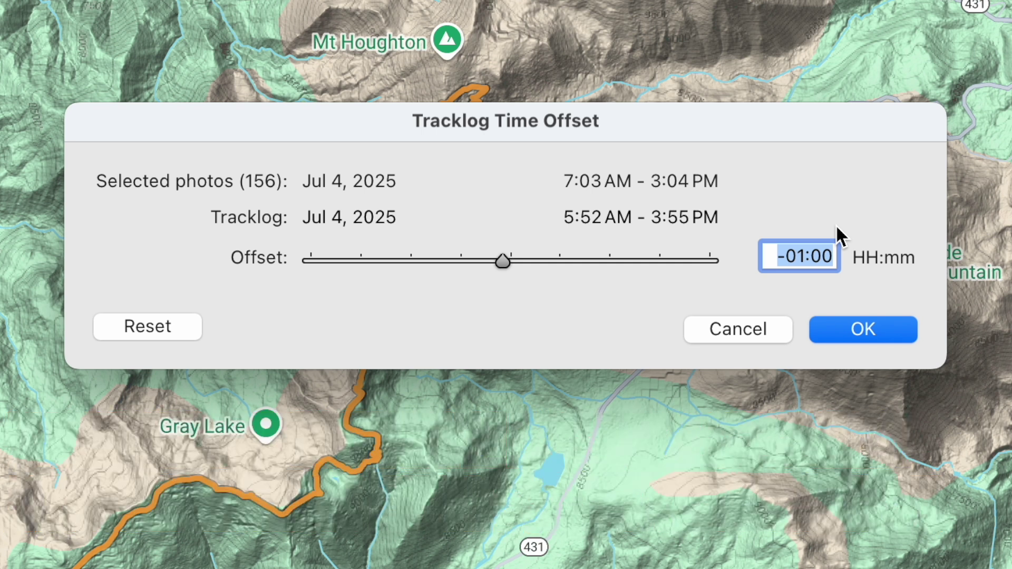
# Confirm the 00:01 offset, auto-tag the 156 selected photos, and zoom in on the pins near Tamarack Peak
pyautogui.write('00:01')
pyautogui.click(870, 335)
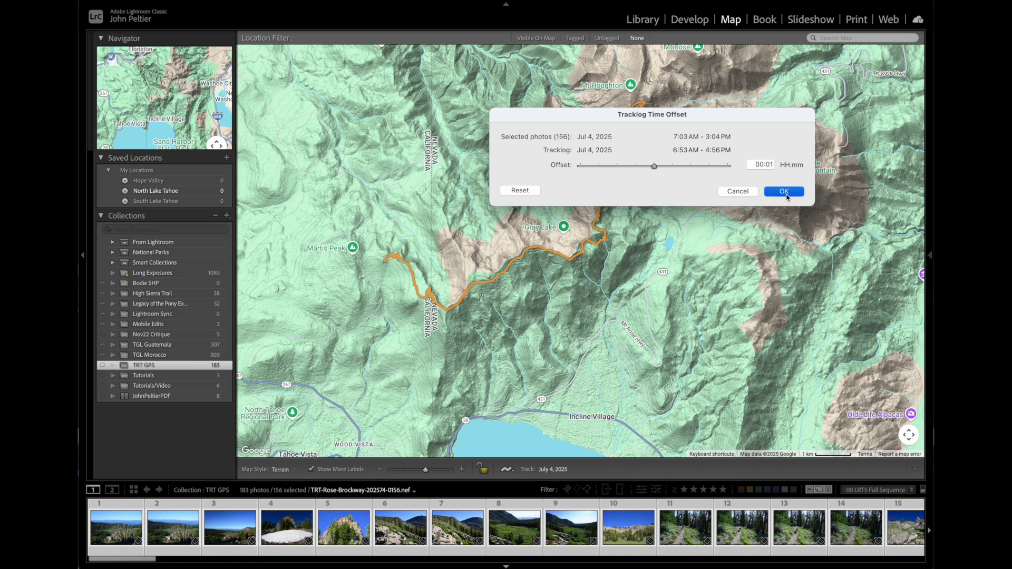
pyautogui.click(517, 473)
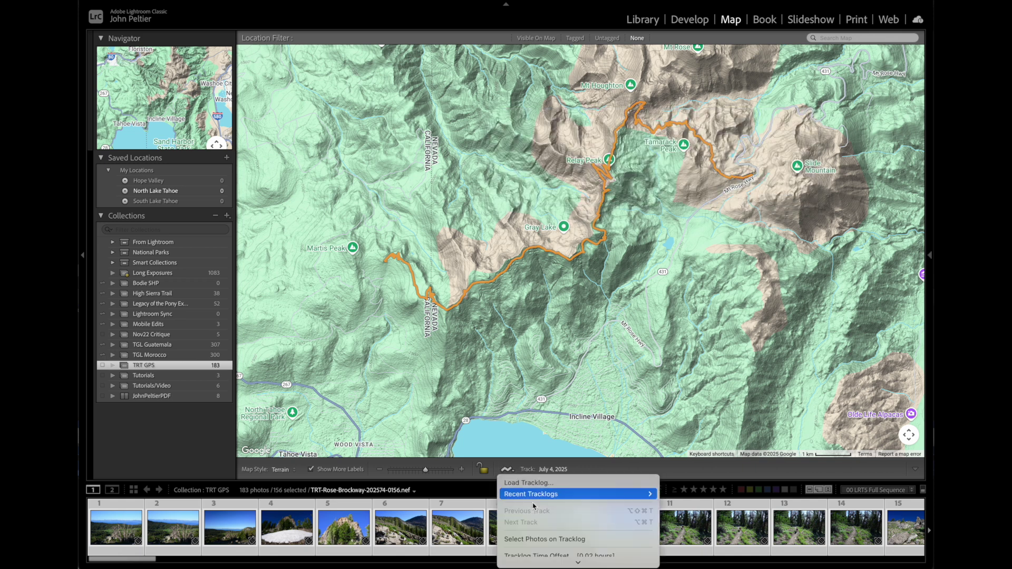
pyautogui.moveTo(599, 560)
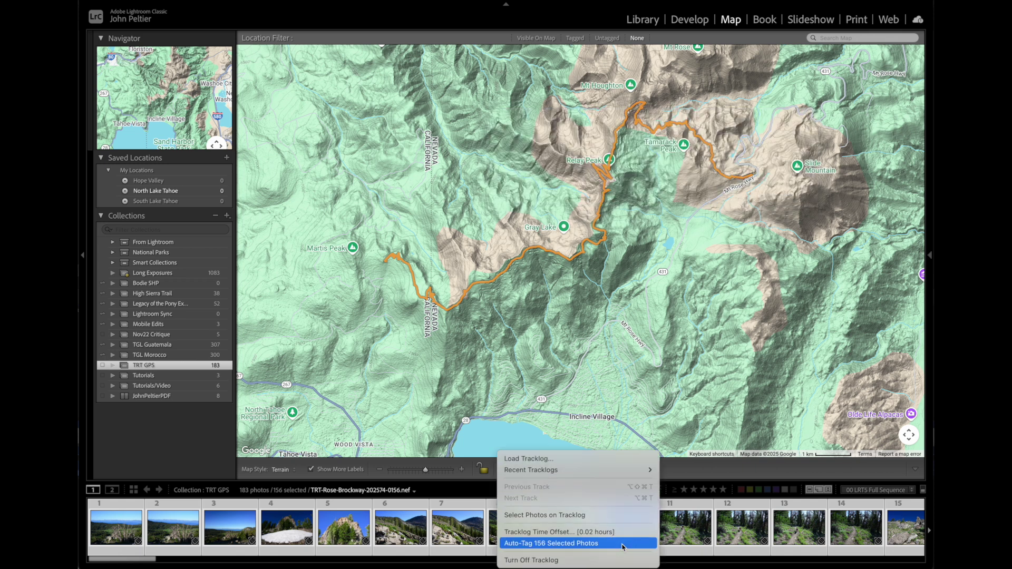
pyautogui.click(622, 544)
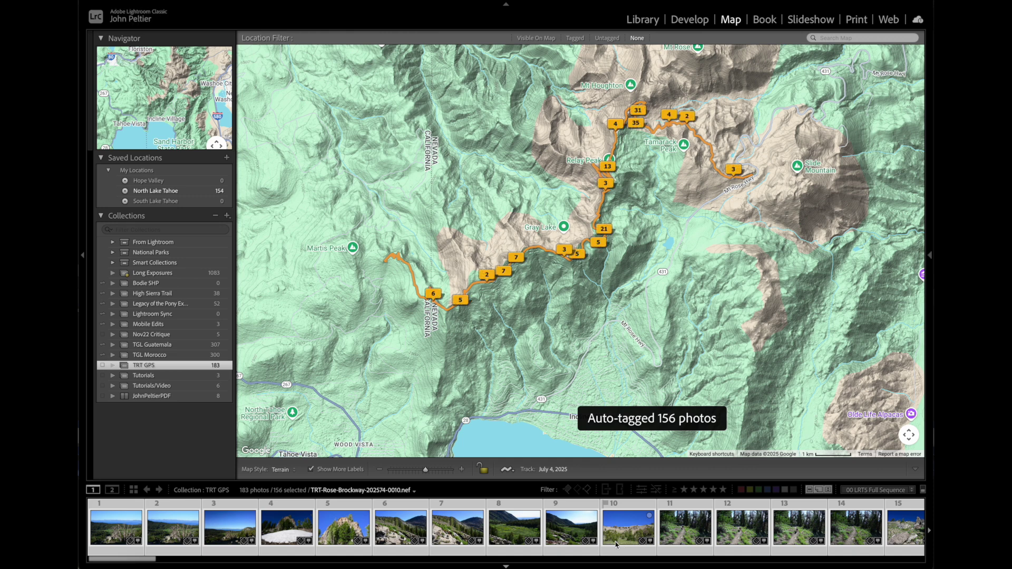
pyautogui.doubleClick(667, 117)
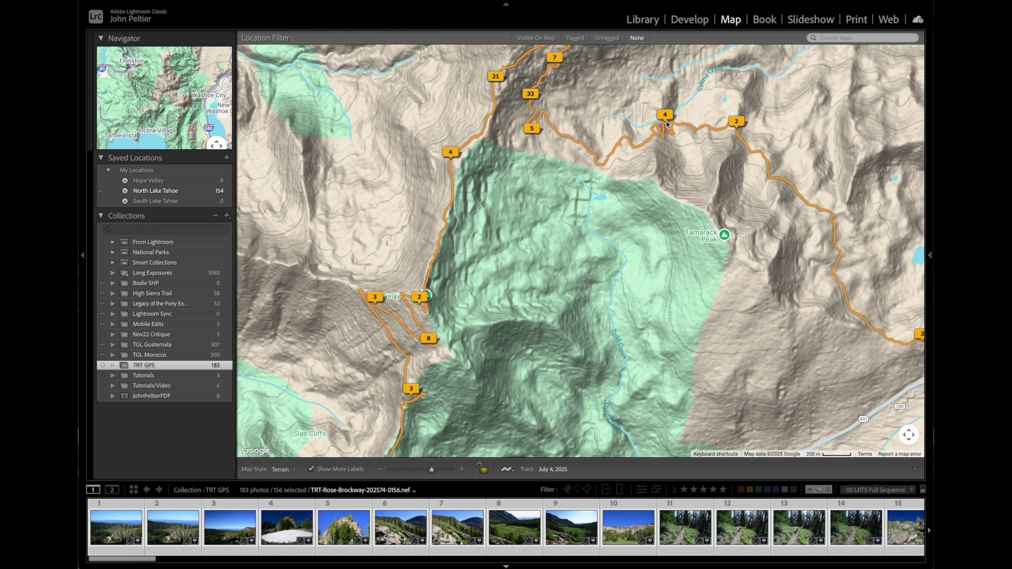
pyautogui.scroll(5, 667, 124)
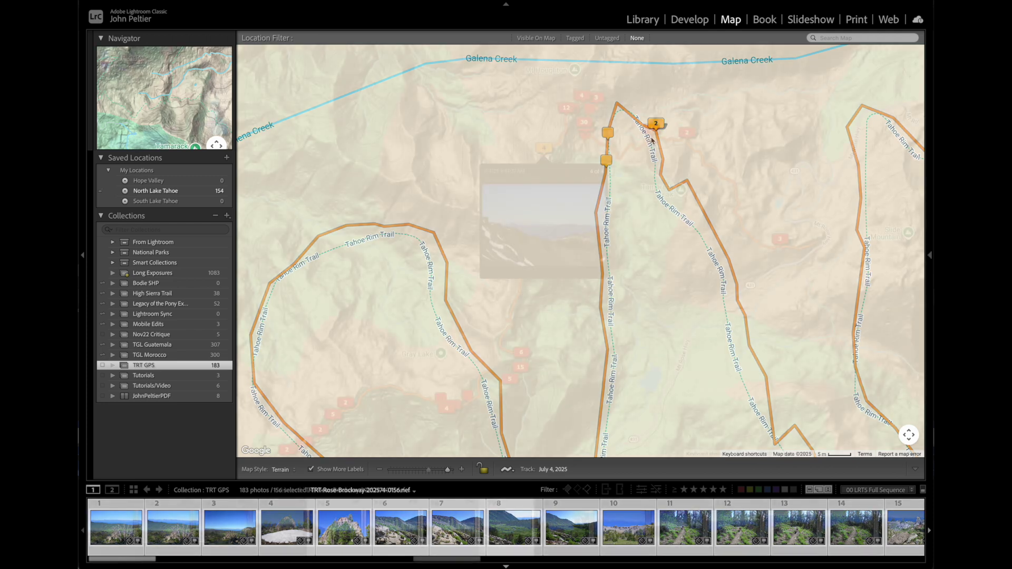
pyautogui.scroll(-7, 651, 143)
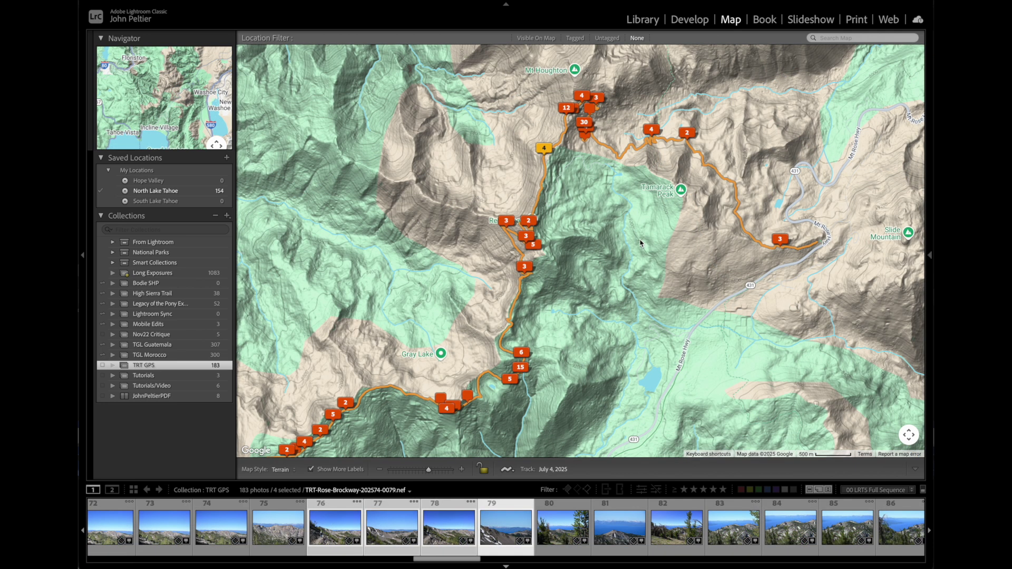
# Load the July 5 tracklog trt-rose-brockway-2.gpx
pyautogui.click(514, 472)
pyautogui.click(519, 481)
pyautogui.doubleClick(567, 141)
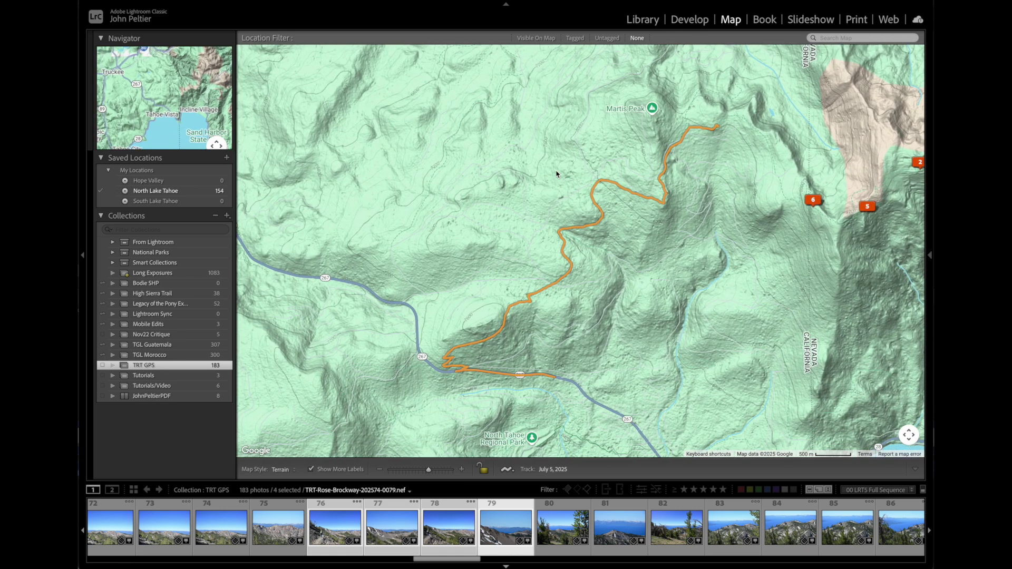
# Extend the selection to the last 27 photos of the filmstrip
pyautogui.scroll(-2, 690, 524)
pyautogui.scroll(-20, 690, 523)
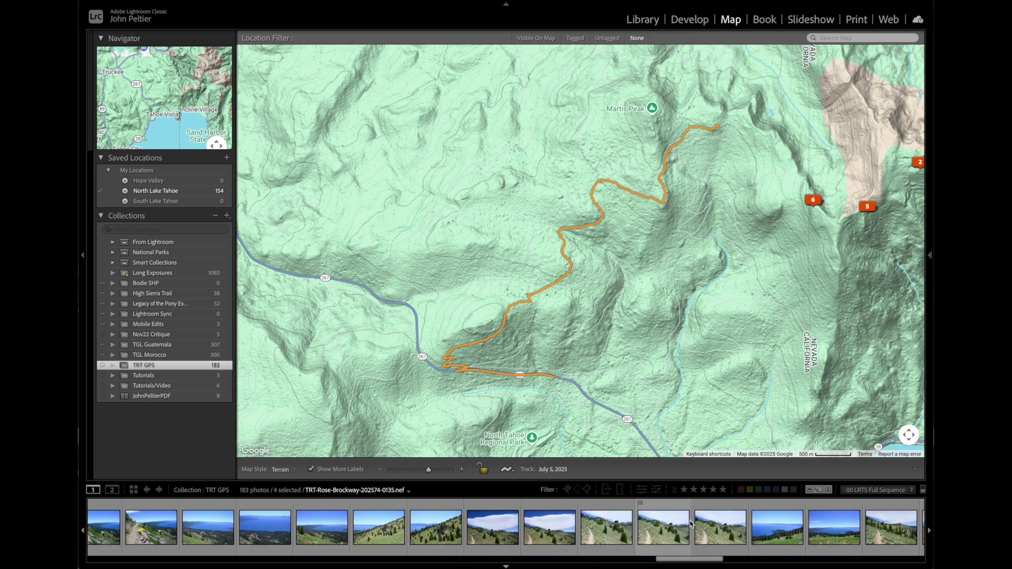
pyautogui.scroll(-10, 690, 523)
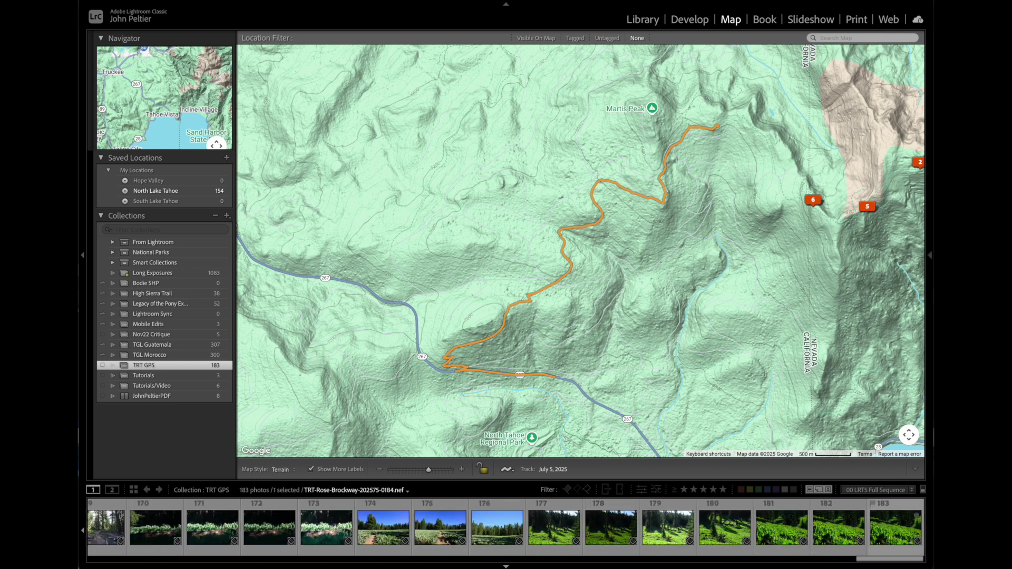
pyautogui.keyDown('shift'); pyautogui.click(894, 534); pyautogui.keyUp('shift')
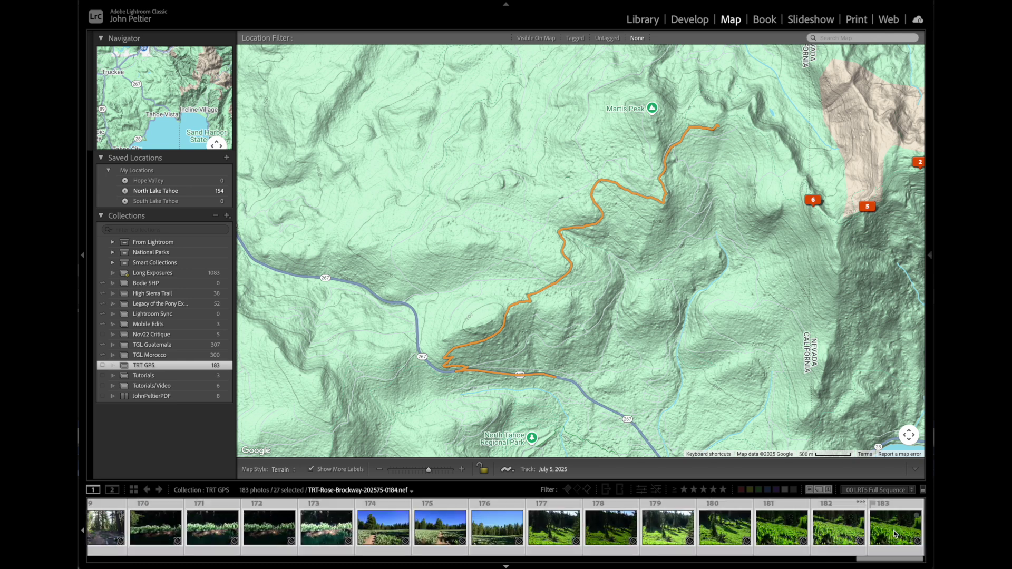
# Give the July 5 tracklog a 00:01 time offset
pyautogui.click(509, 469)
pyautogui.scroll(-2, 595, 543)
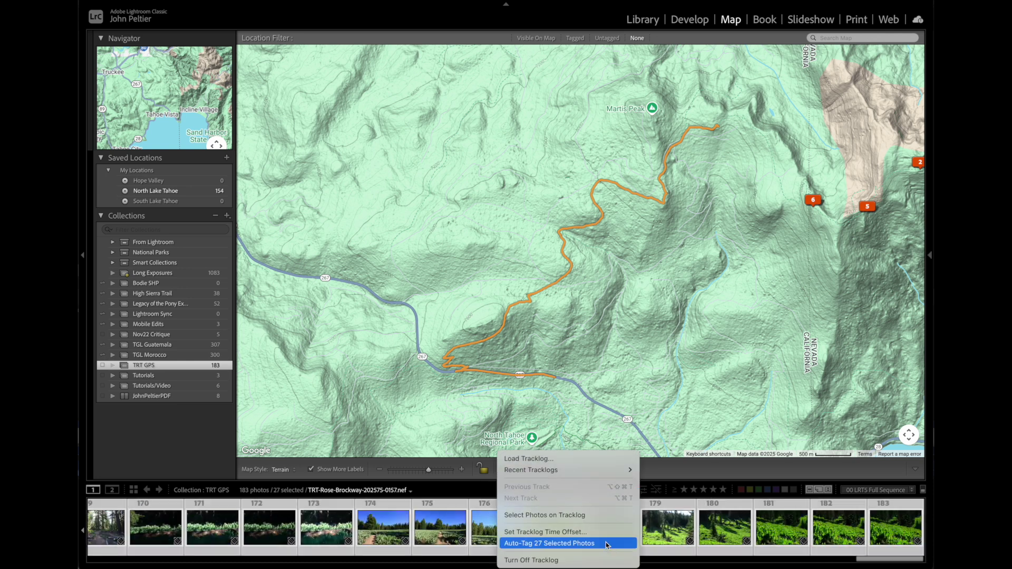
pyautogui.click(613, 537)
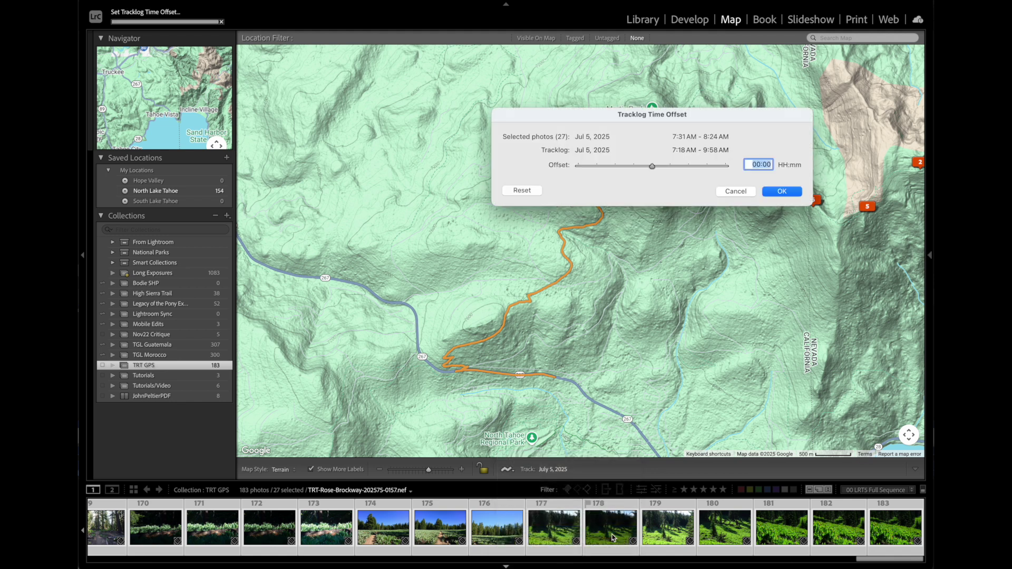
pyautogui.click(773, 166)
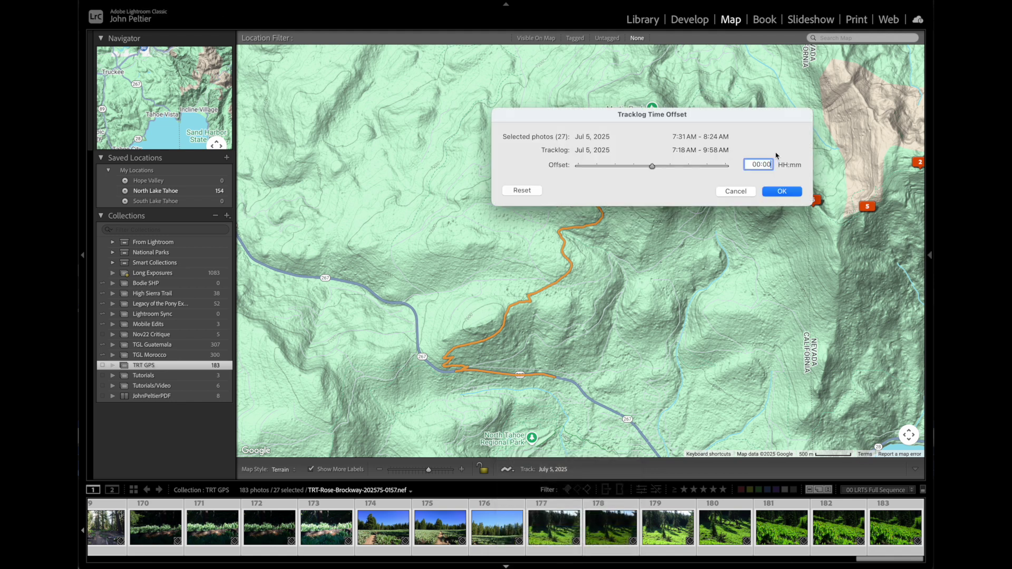
pyautogui.press('Up')
pyautogui.press('Tab')
pyautogui.click(776, 193)
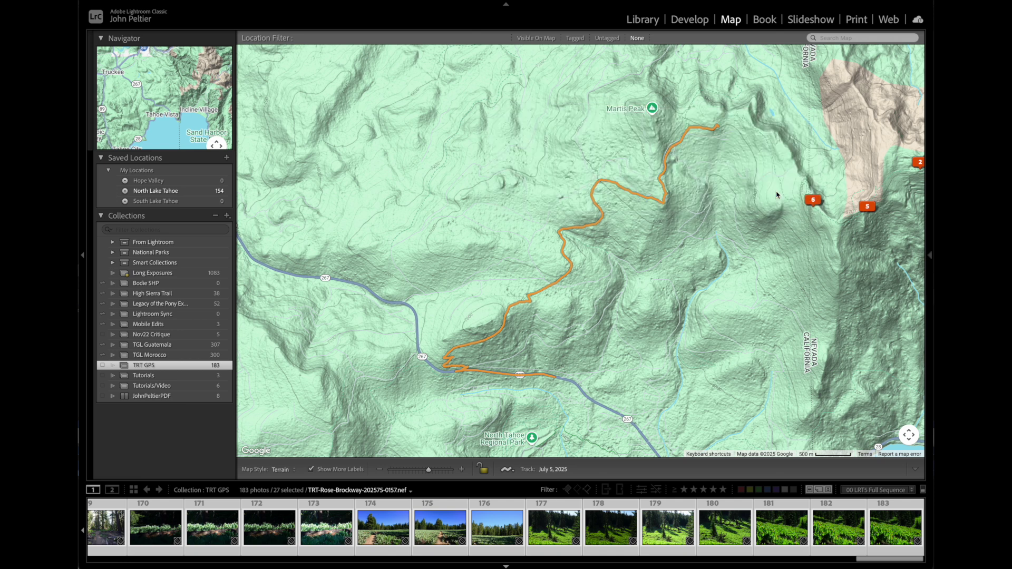
# Auto-tag the 27 selected photos and select the seven photos grouped at pin 7
pyautogui.click(507, 469)
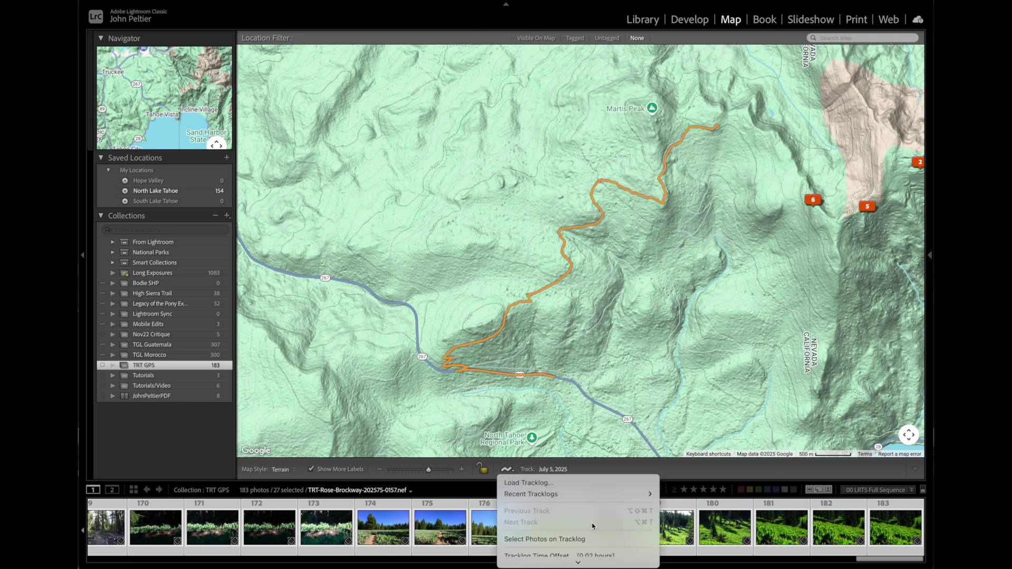
pyautogui.click(622, 548)
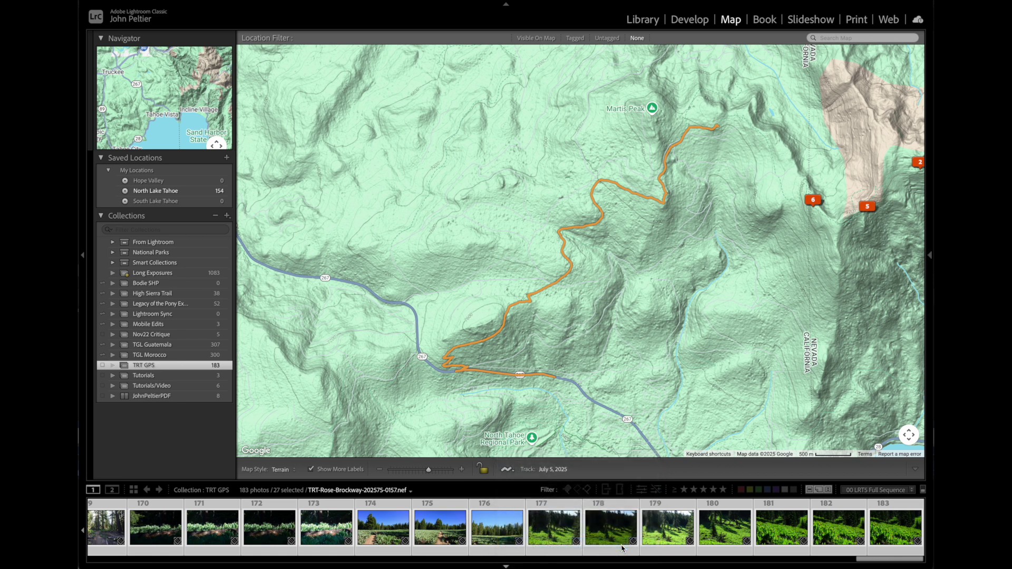
pyautogui.click(595, 202)
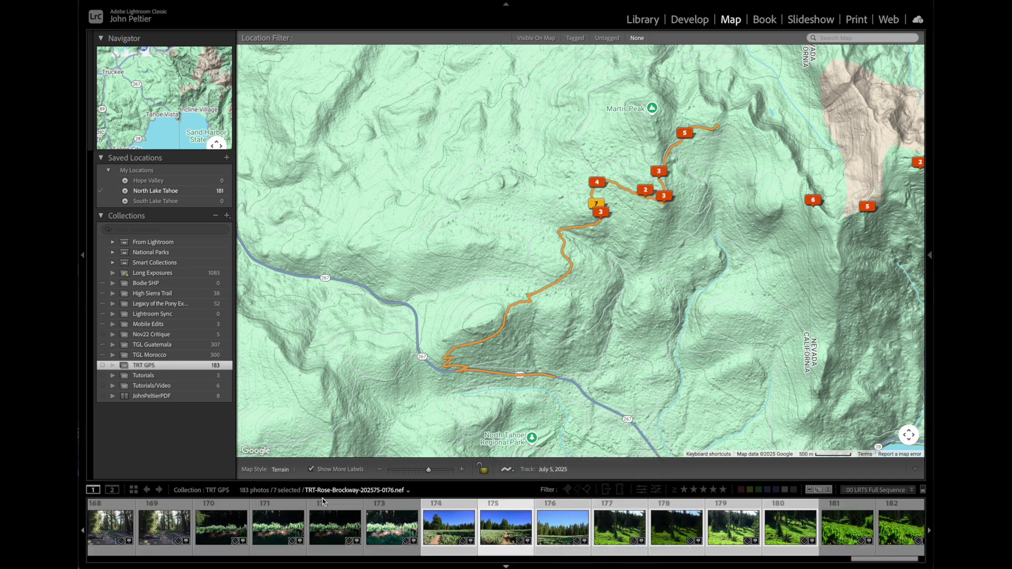
pyautogui.click(293, 470)
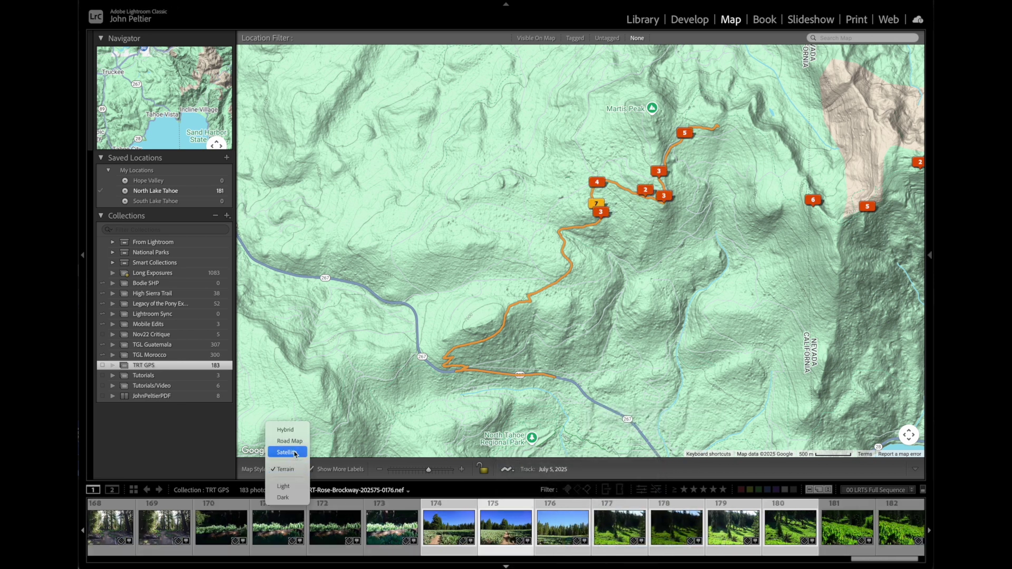